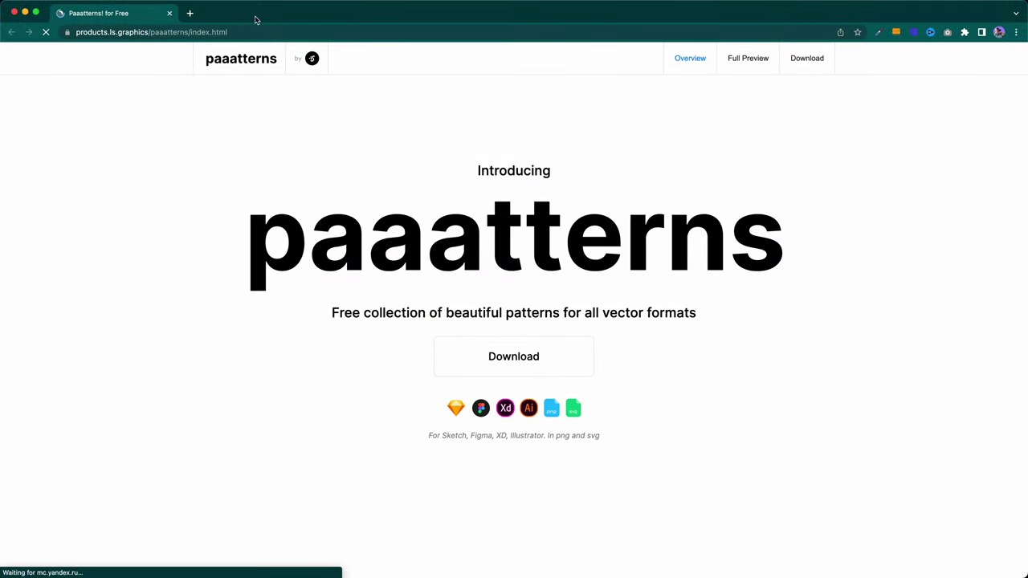
- Scroll down the Paaatterns page to the supported formats list: .sketch, .fig, .xd and .ai
scroll(266, 101, down, 10)
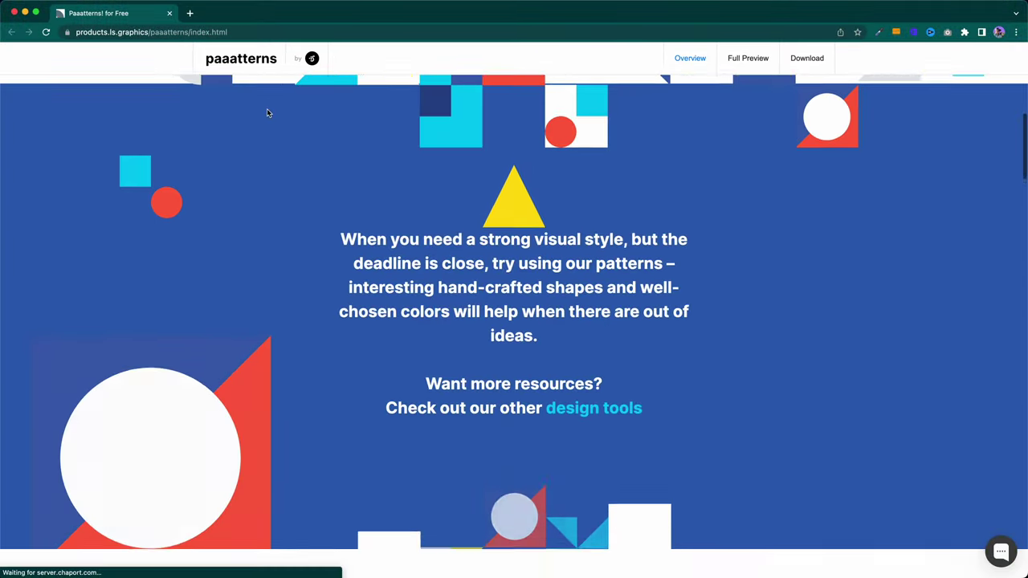
scroll(267, 112, down, 12)
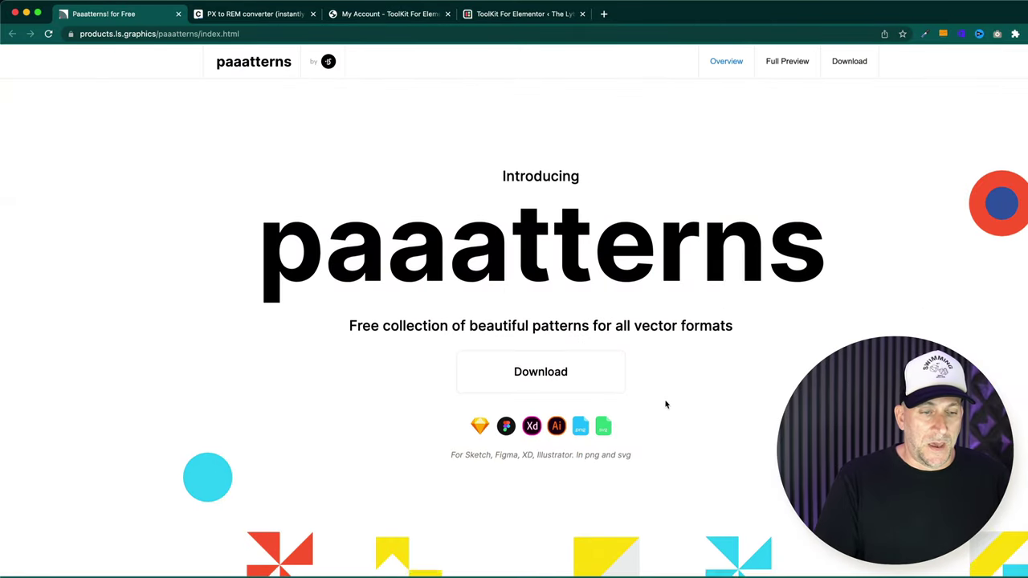
- Scroll down the Paaatterns page to Preview all patterns, then back up to 'Easy to customize and edit'
scroll(663, 402, down, 2)
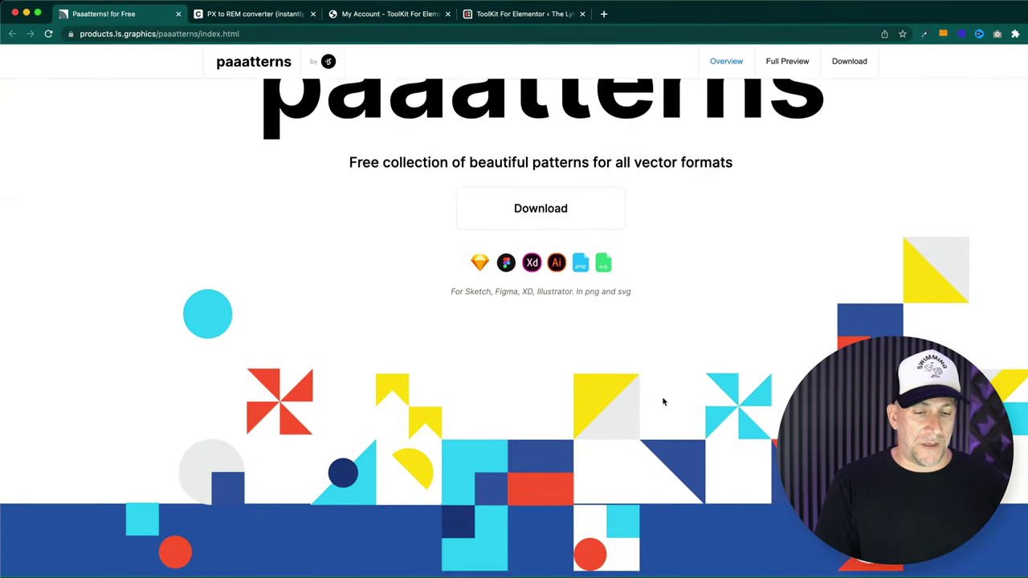
scroll(664, 401, down, 1)
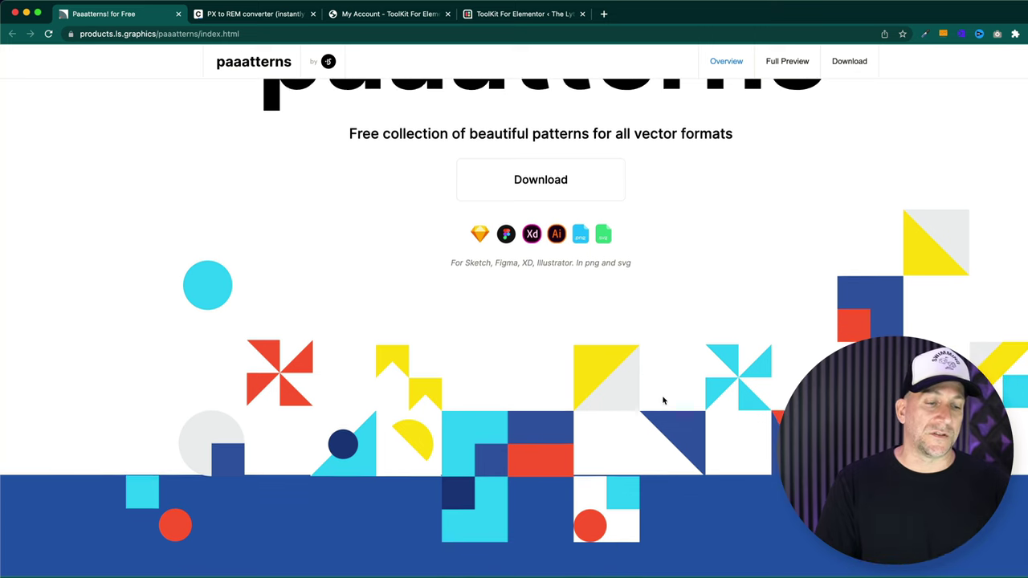
scroll(663, 400, down, 10)
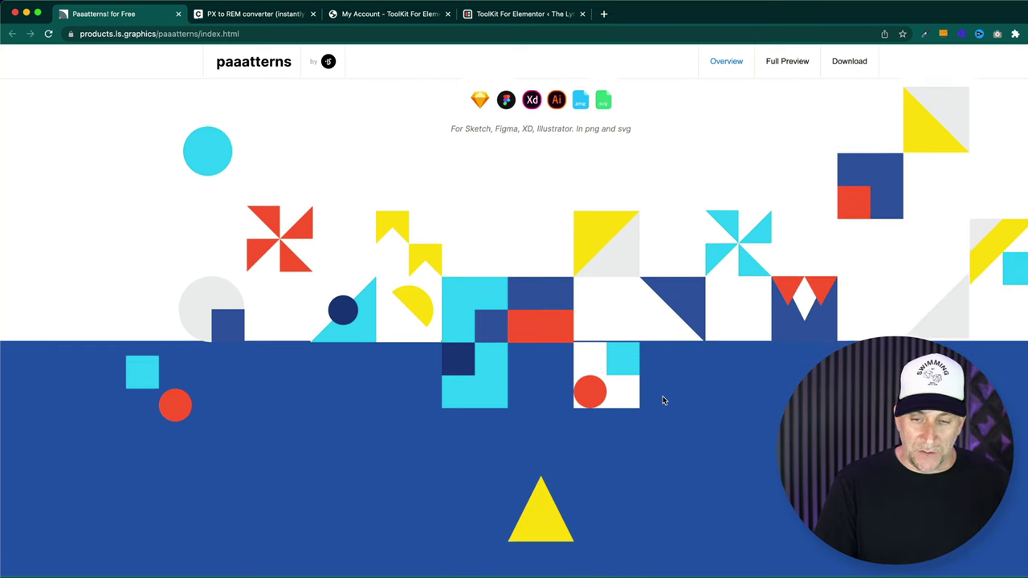
scroll(662, 400, down, 8)
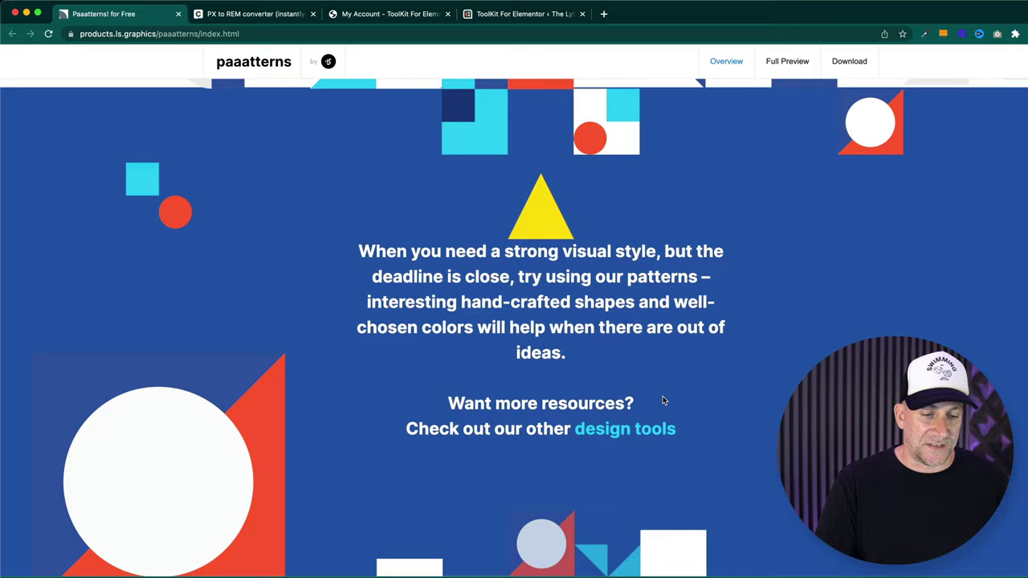
scroll(663, 401, down, 8)
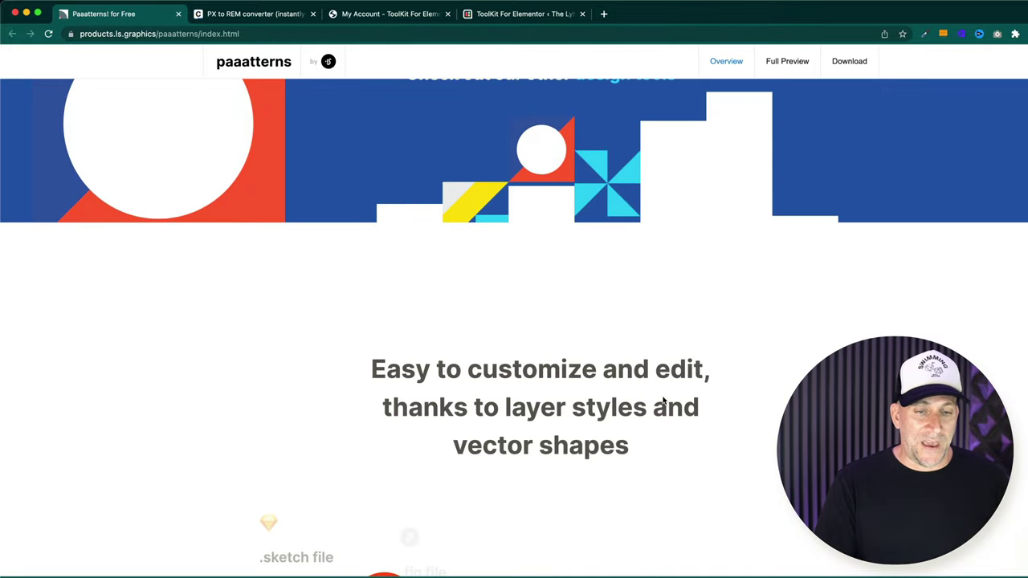
scroll(662, 396, down, 7)
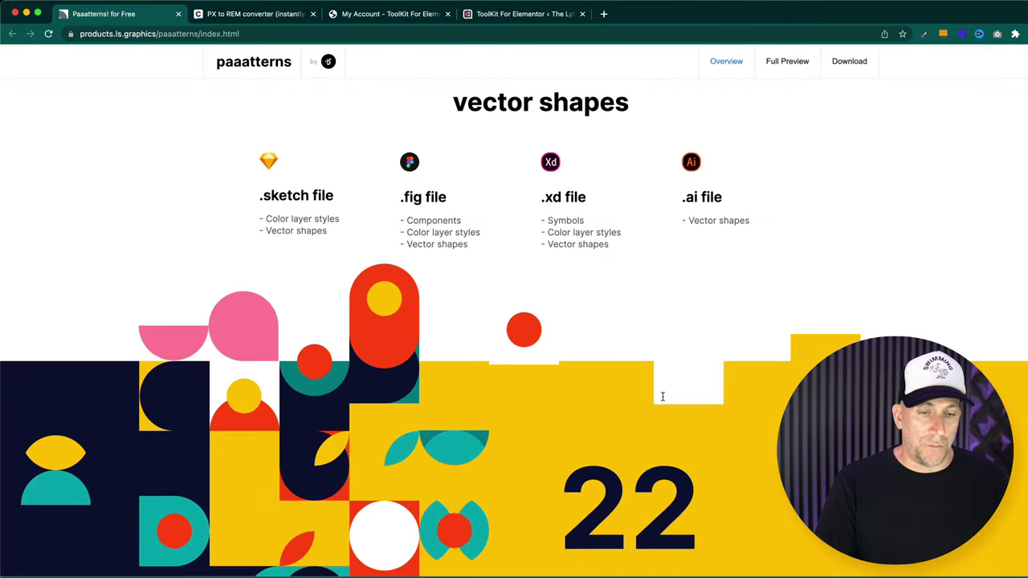
scroll(663, 396, down, 9)
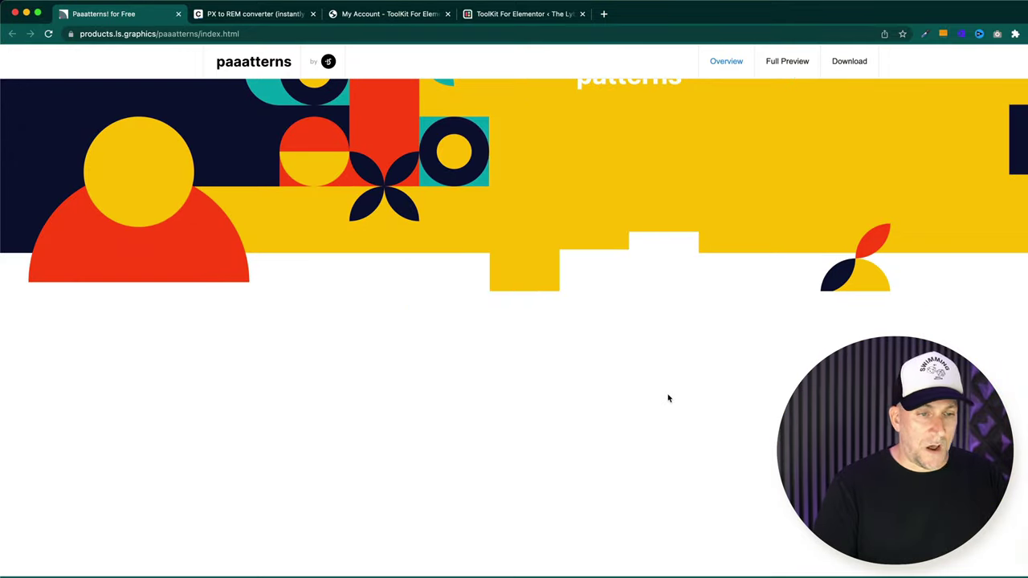
scroll(665, 397, down, 9)
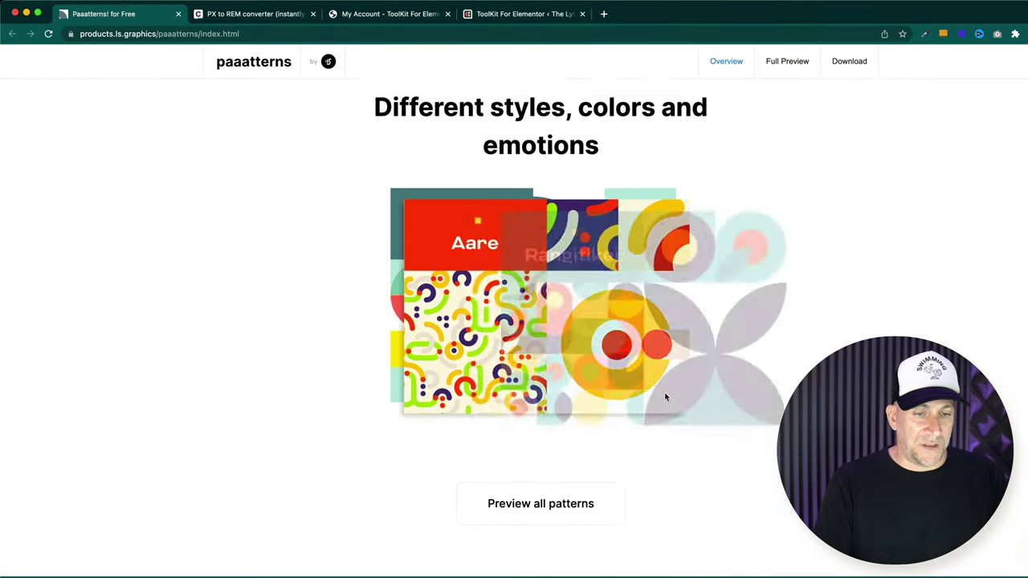
scroll(665, 397, down, 14)
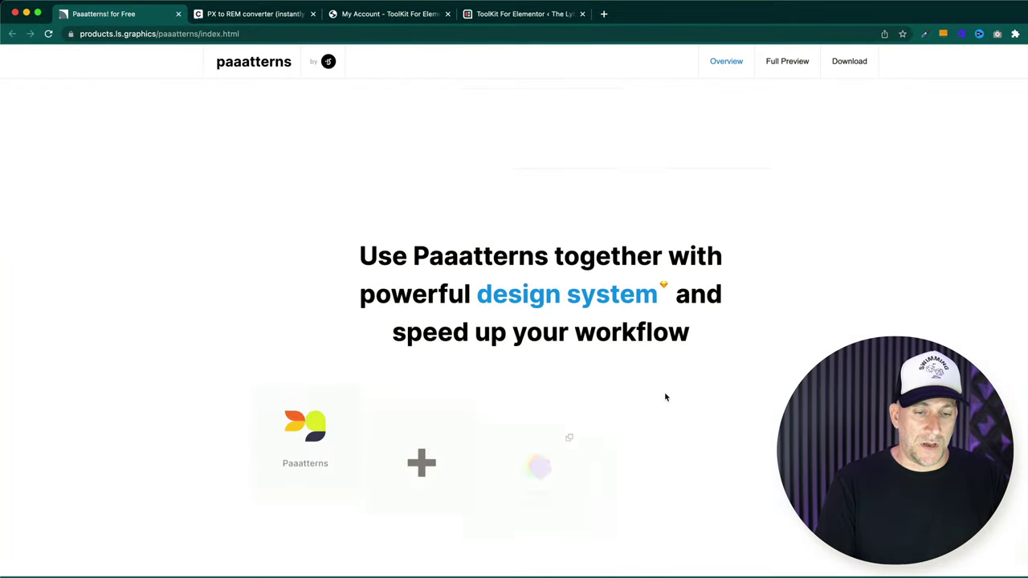
scroll(665, 396, up, 20)
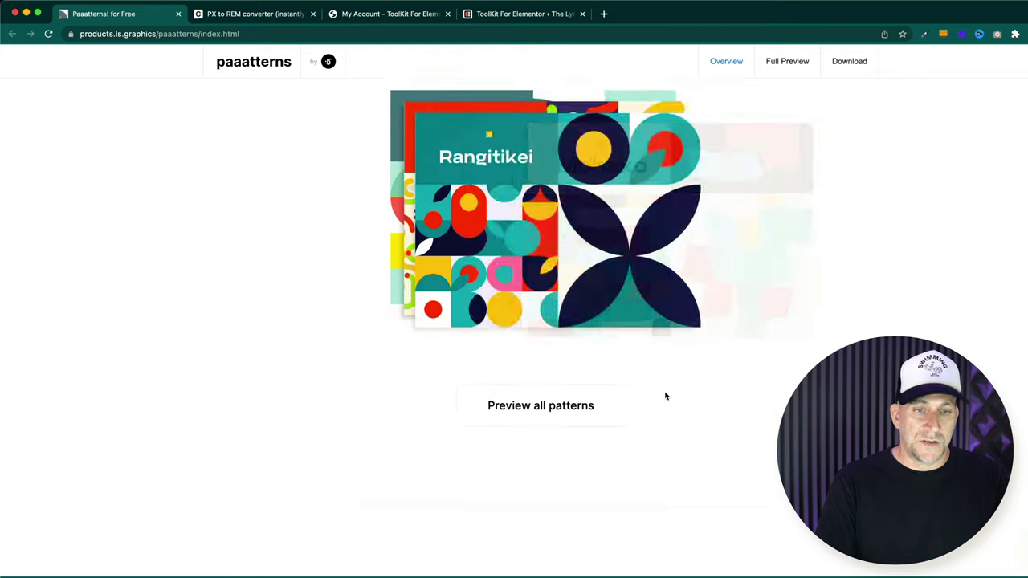
scroll(665, 396, up, 9)
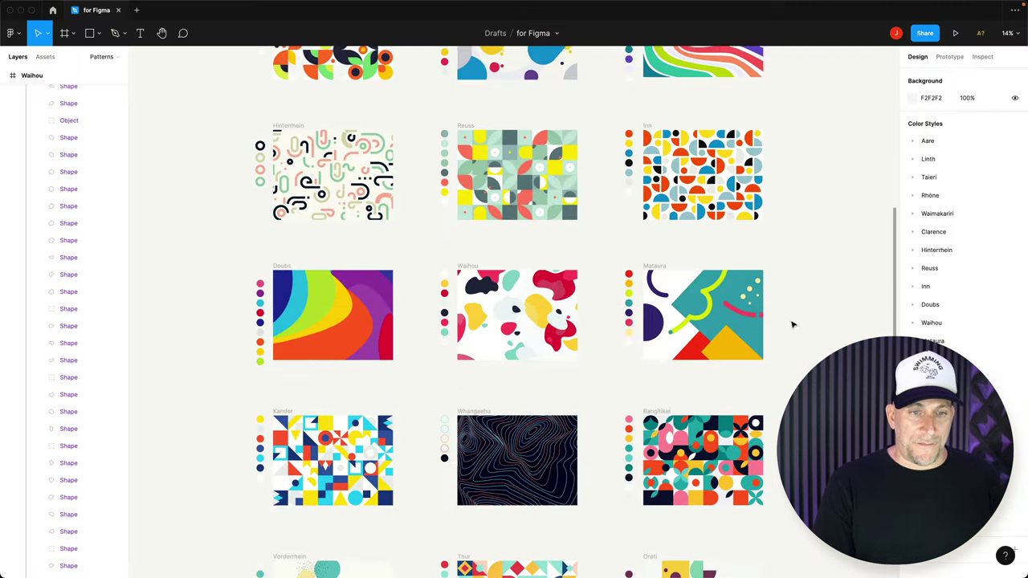
- Recolour the Waimakariri pill with the Clarence/2 style, then detach it to keep orange FE9572
scroll(784, 325, down, 1)
scroll(784, 325, up, 2)
scroll(784, 324, up, 3)
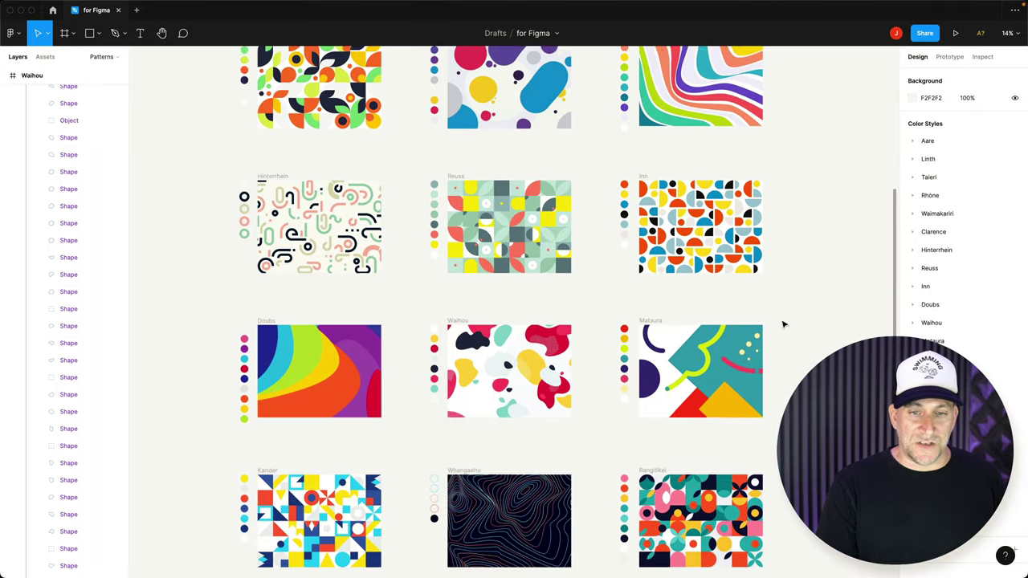
scroll(772, 347, down, 3)
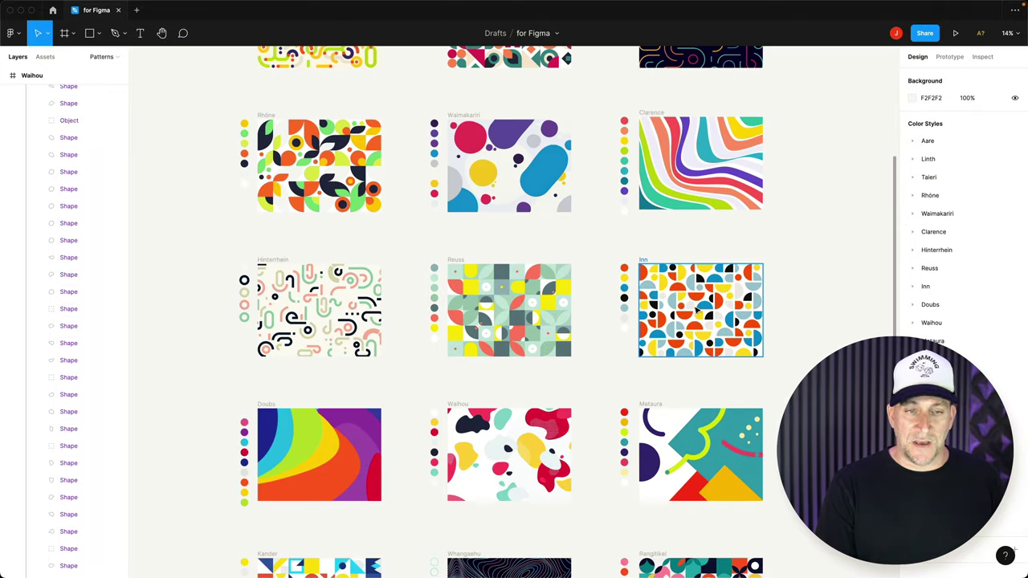
double_click(550, 178)
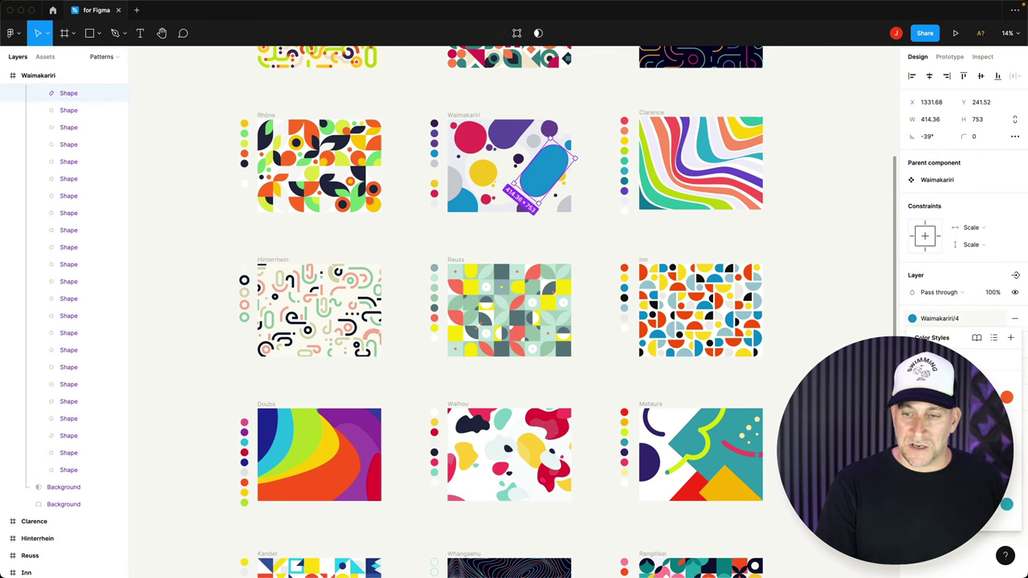
click(1006, 511)
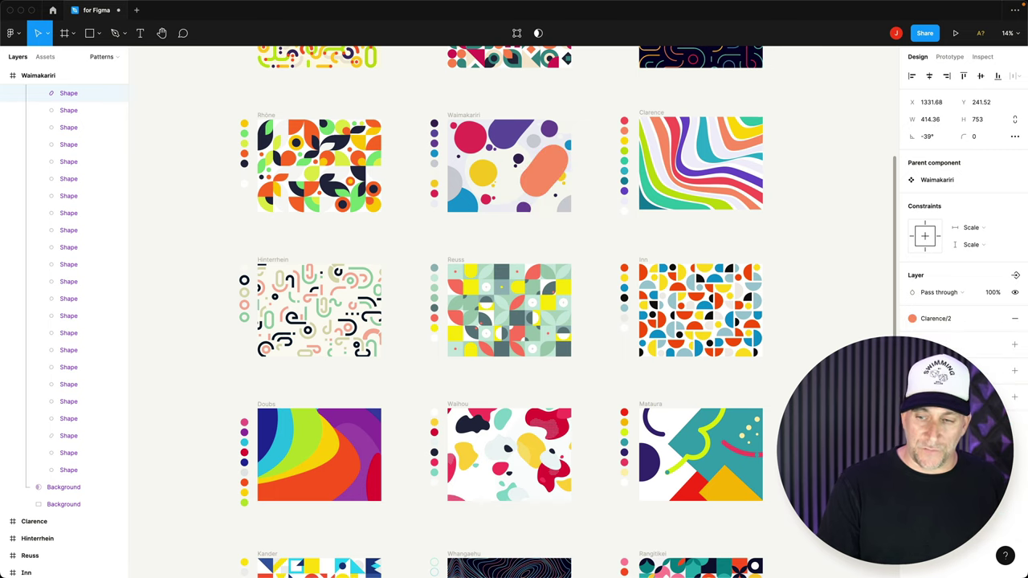
click(998, 321)
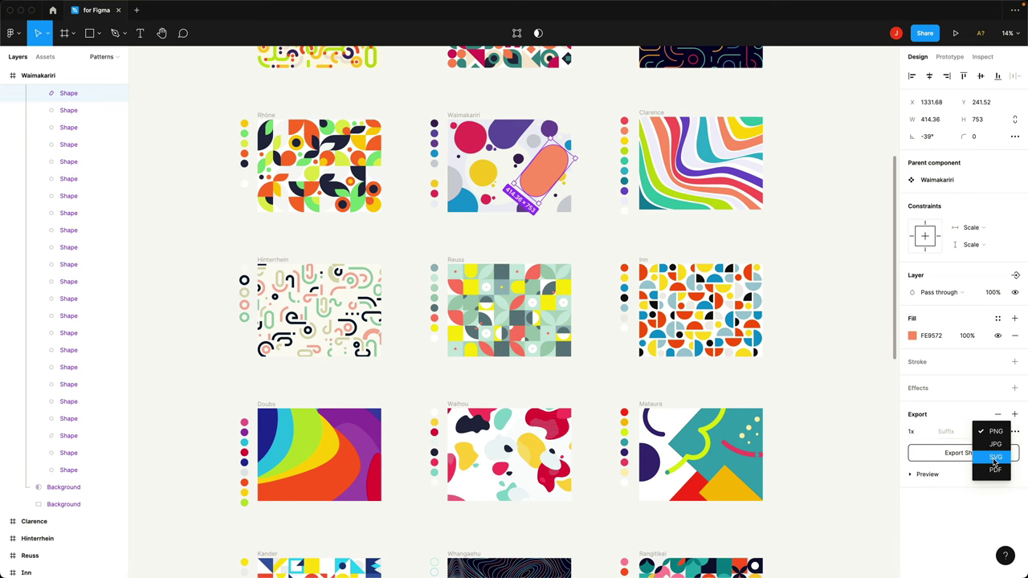
click(861, 442)
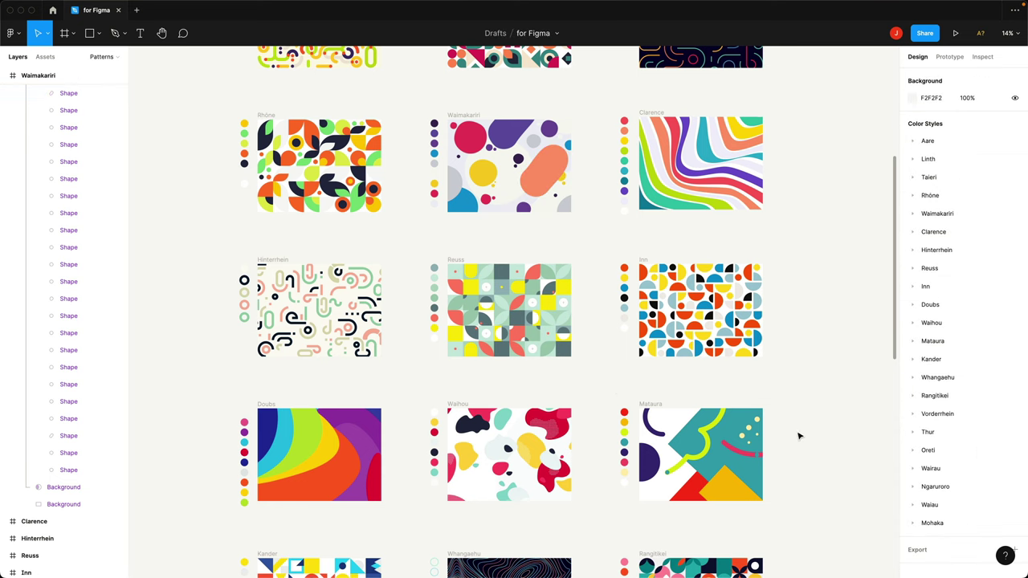
- Navigate the Figma canvas to bring the Oreti pattern frame into view
scroll(578, 381, down, 5)
scroll(581, 381, down, 5)
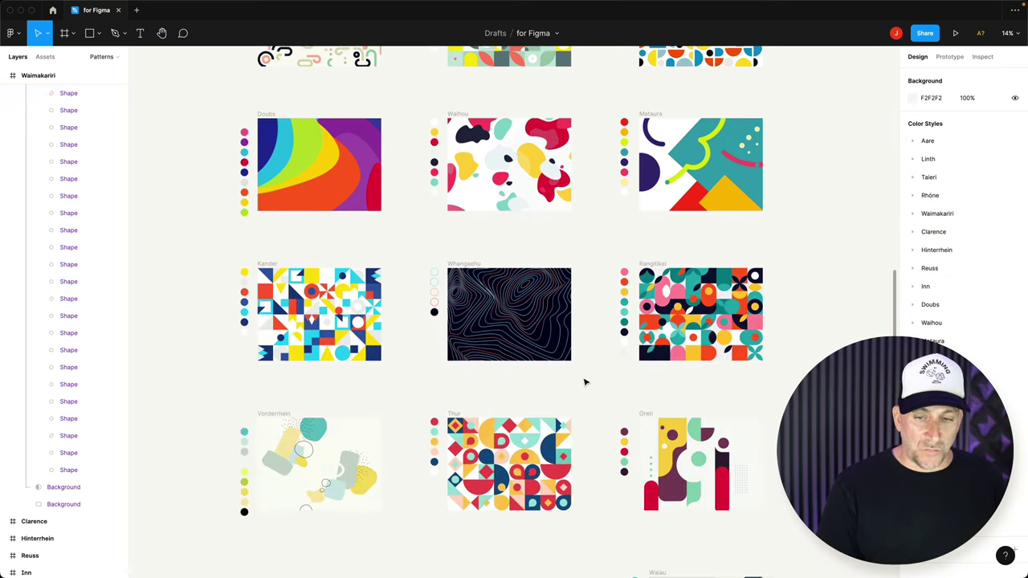
scroll(594, 386, down, 5)
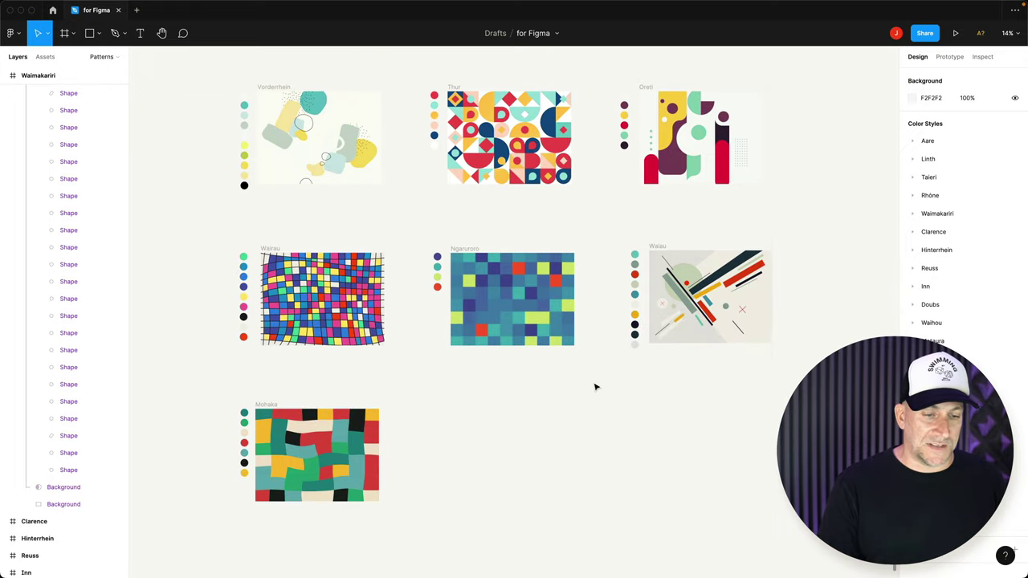
scroll(595, 386, up, 1)
scroll(604, 391, up, 5)
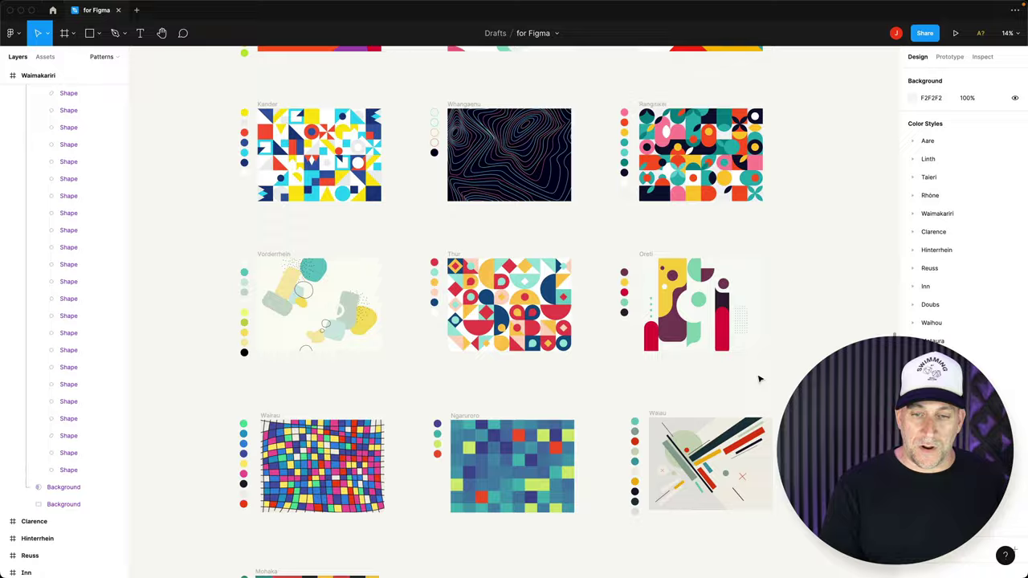
scroll(759, 379, up, 1)
scroll(759, 379, up, 10)
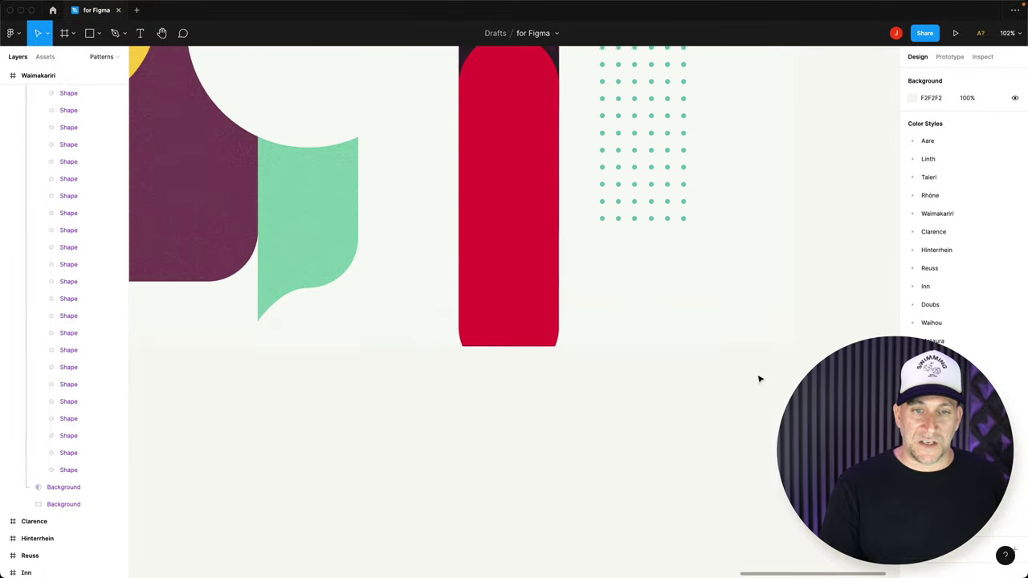
scroll(759, 379, up, 4)
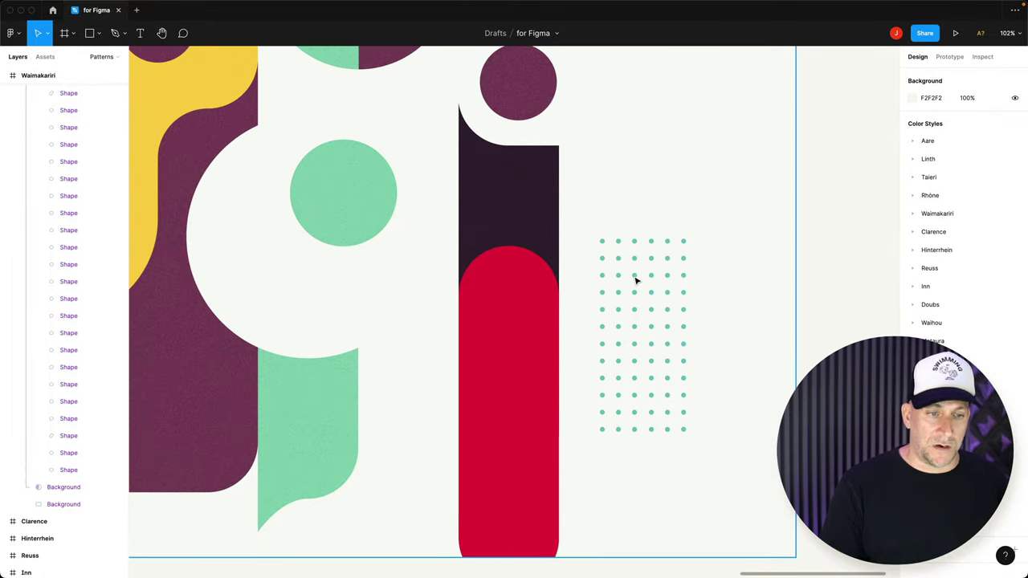
scroll(621, 298, up, 2)
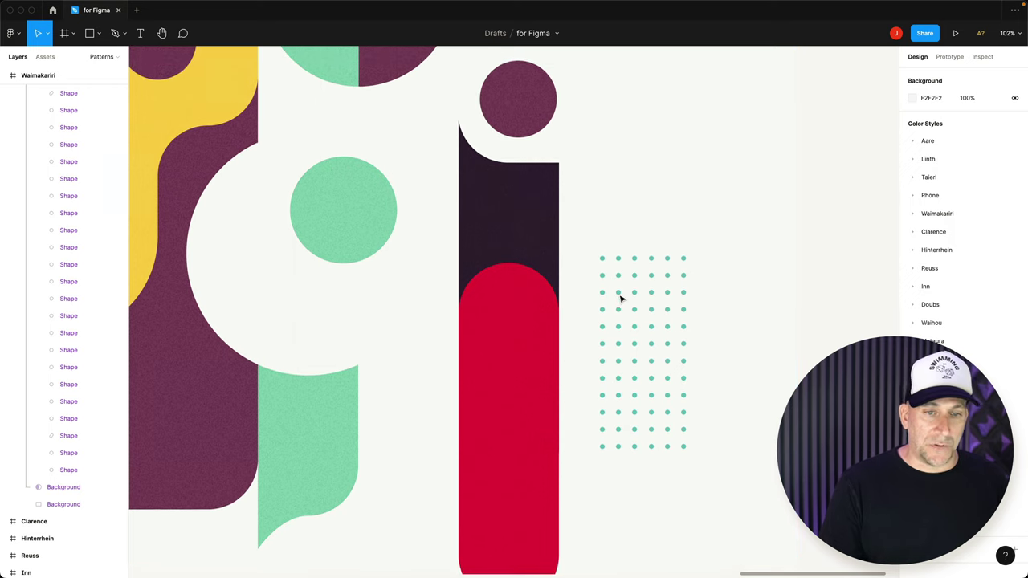
scroll(545, 287, down, 1)
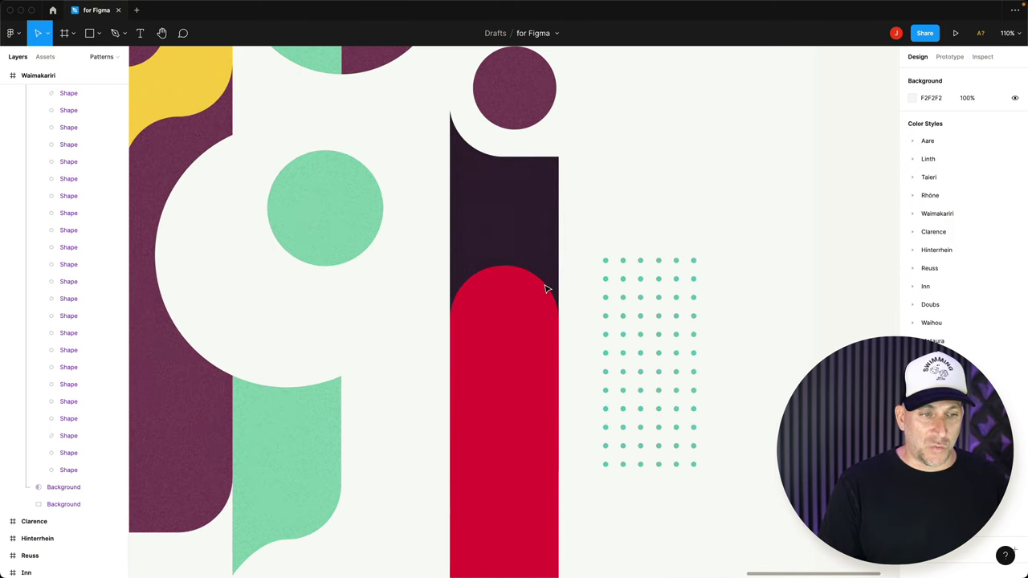
scroll(545, 288, down, 5)
- Drag Oreti's half-circle shape group to a new spot, then zoom out to show every pattern frame
click(452, 120)
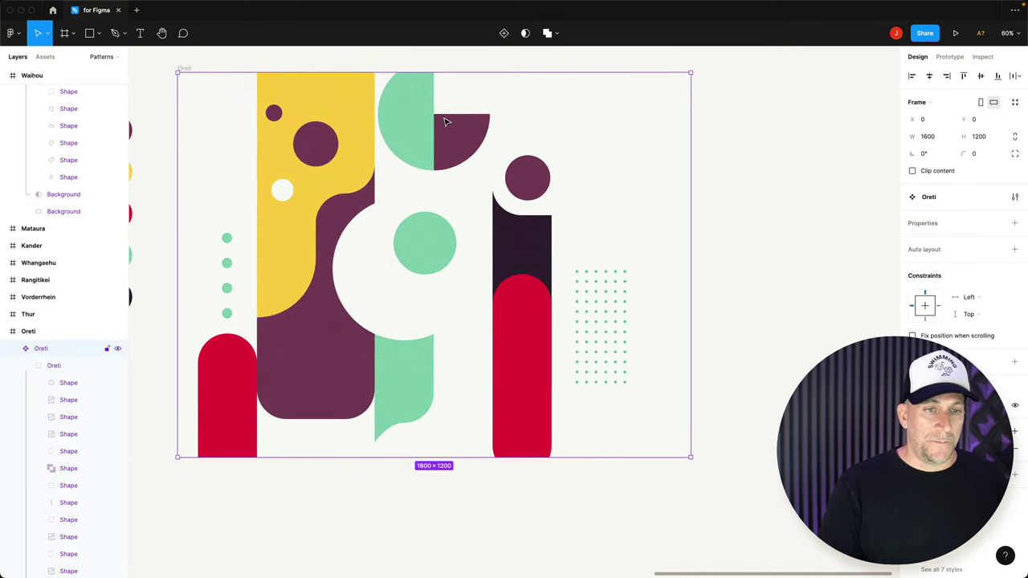
double_click(446, 122)
double_click(446, 122)
mouse_move(446, 122)
mouse_down()
mouse_move(630, 160)
mouse_move(411, 234)
mouse_move(407, 286)
mouse_move(449, 136)
mouse_move(434, 138)
mouse_move(437, 119)
mouse_up()
click(816, 220)
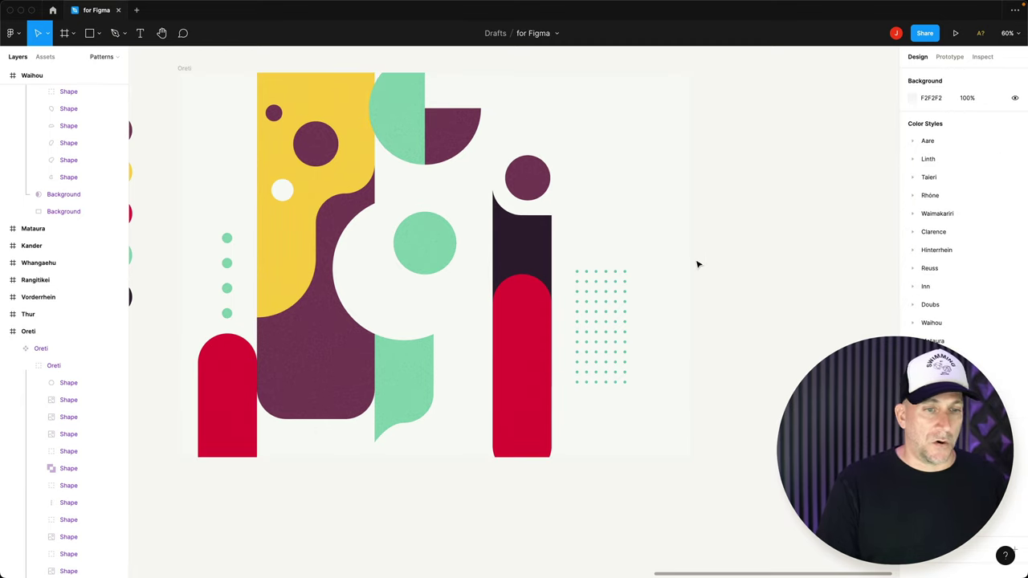
scroll(697, 264, down, 5)
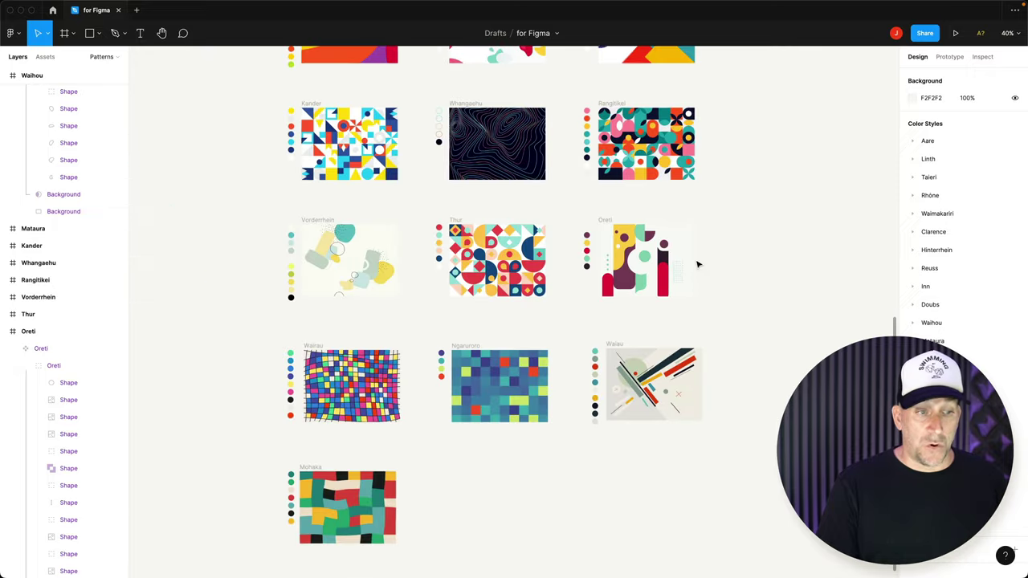
scroll(610, 273, down, 5)
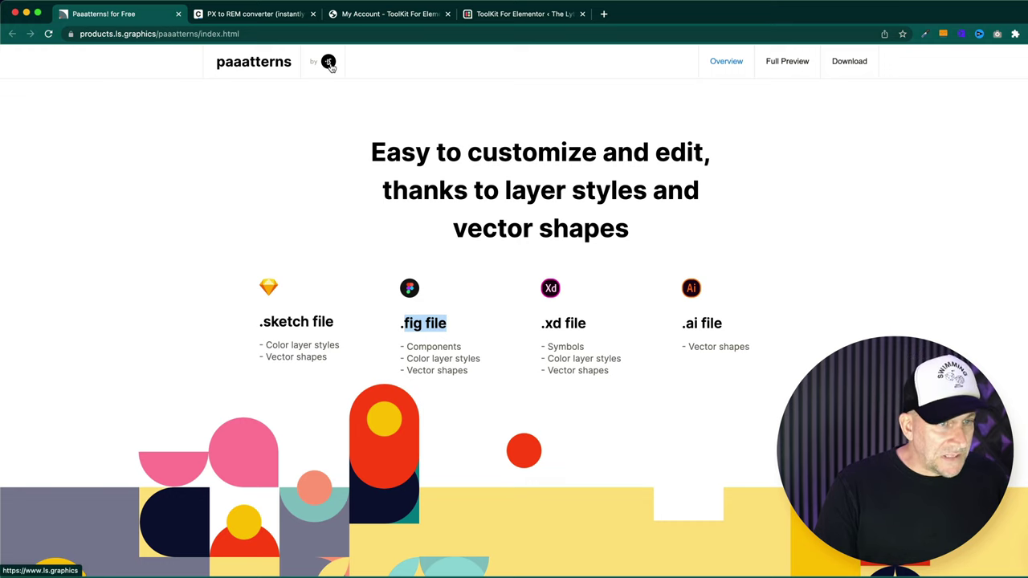
- Open ls.graphics from the 'by' logo and browse its device, presentation and animated mockup sections
click(329, 63)
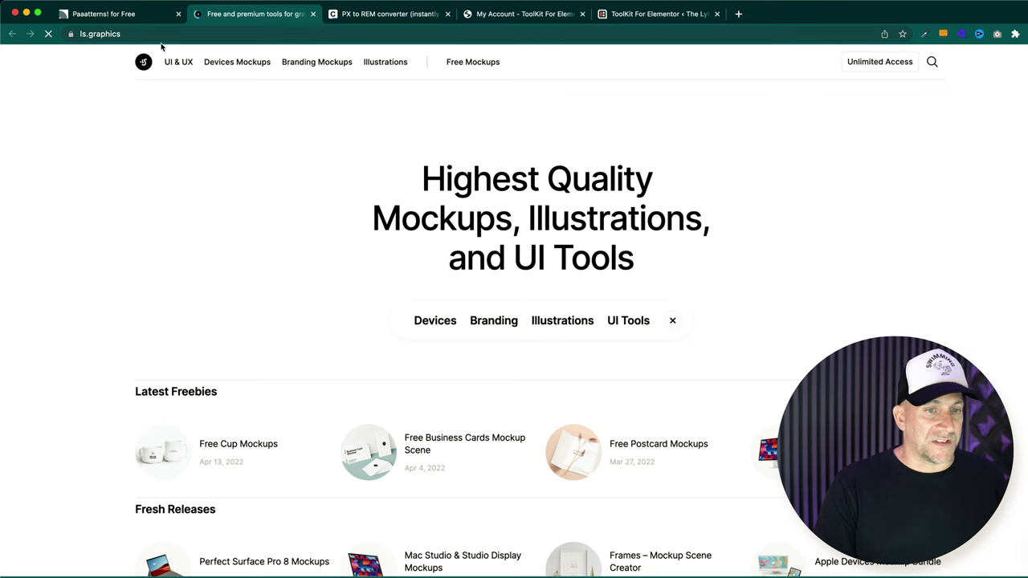
scroll(463, 359, down, 5)
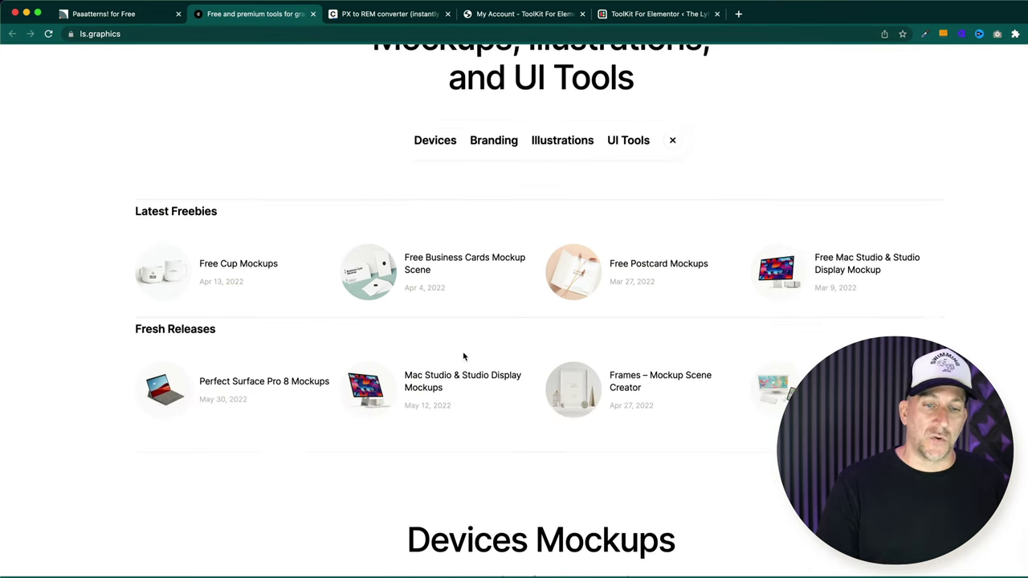
scroll(463, 356, down, 12)
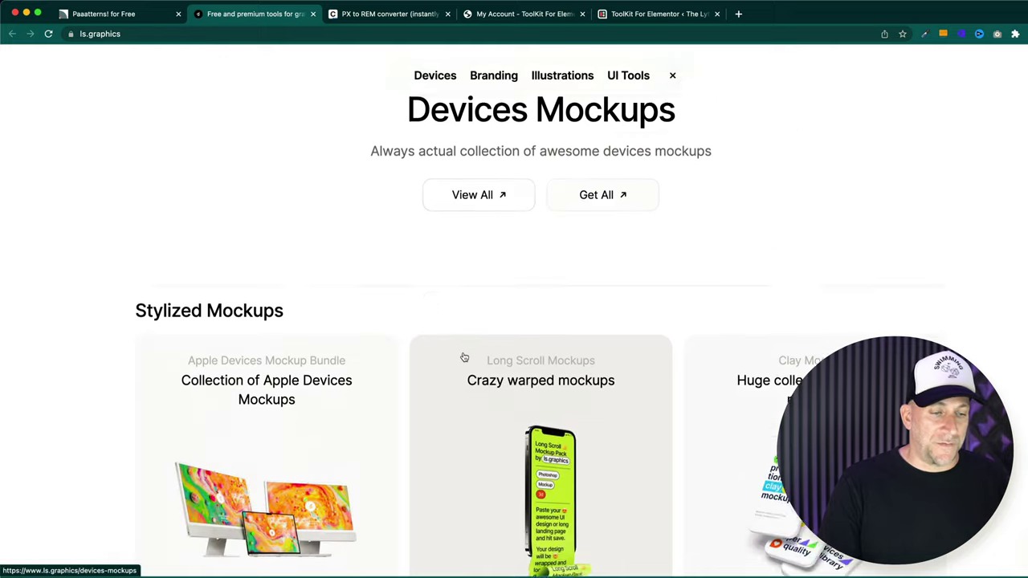
scroll(463, 357, down, 8)
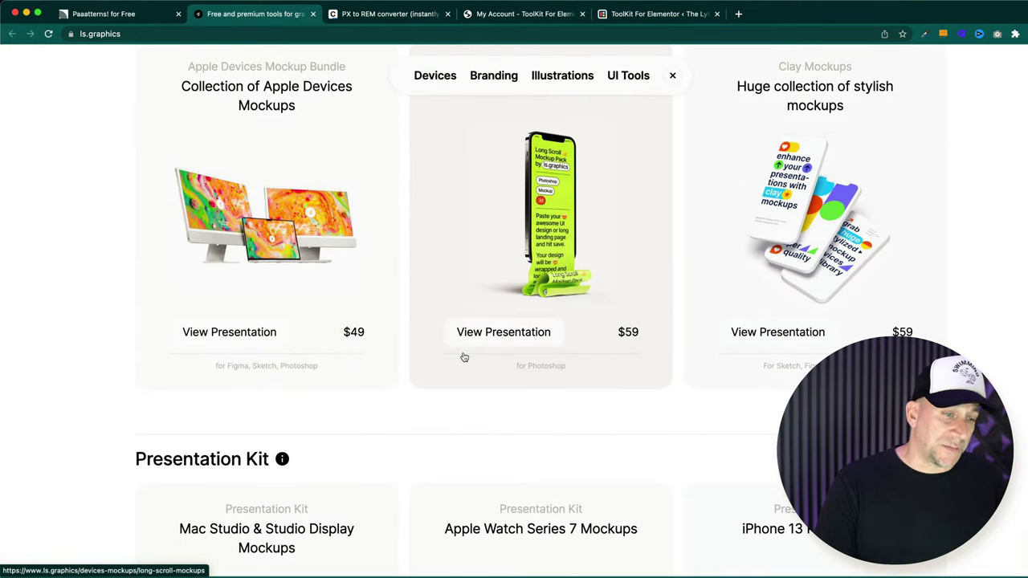
scroll(463, 356, down, 7)
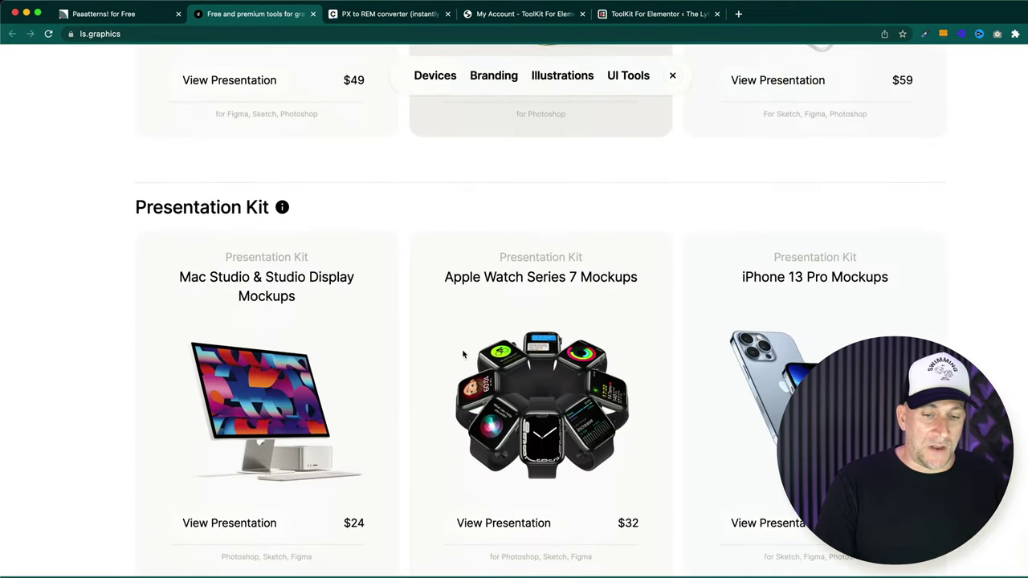
scroll(463, 355, down, 12)
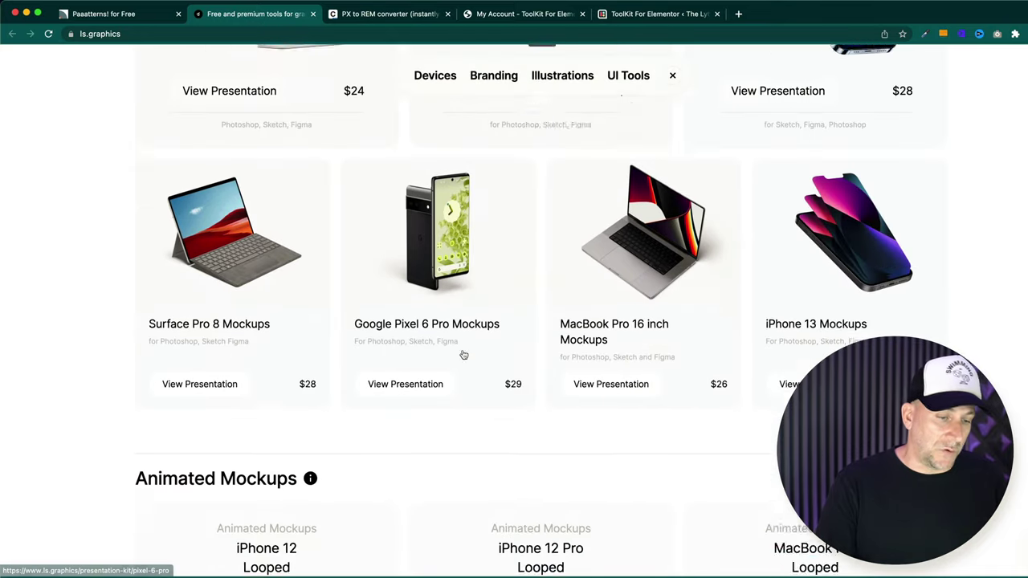
scroll(464, 355, down, 10)
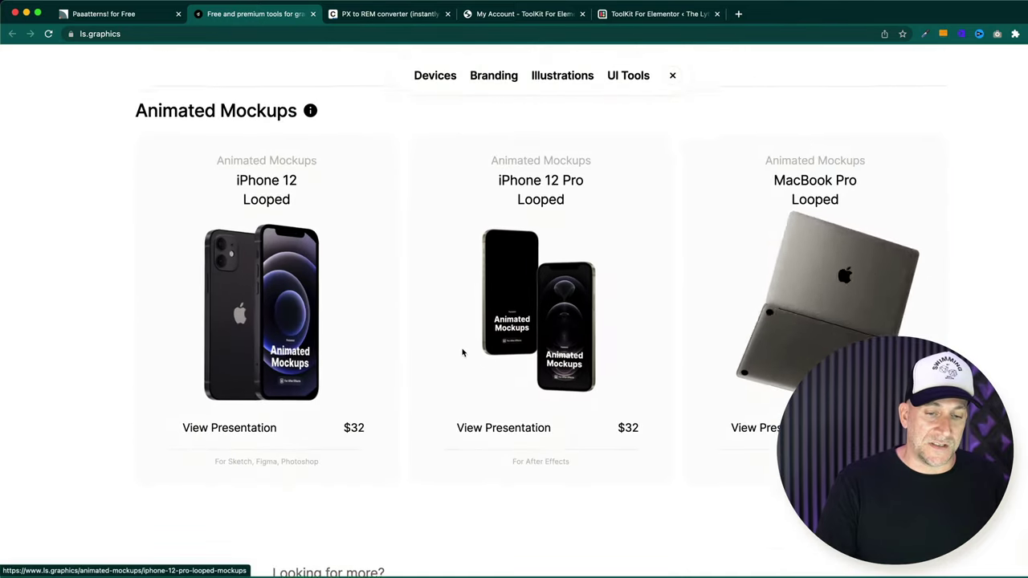
scroll(463, 352, down, 15)
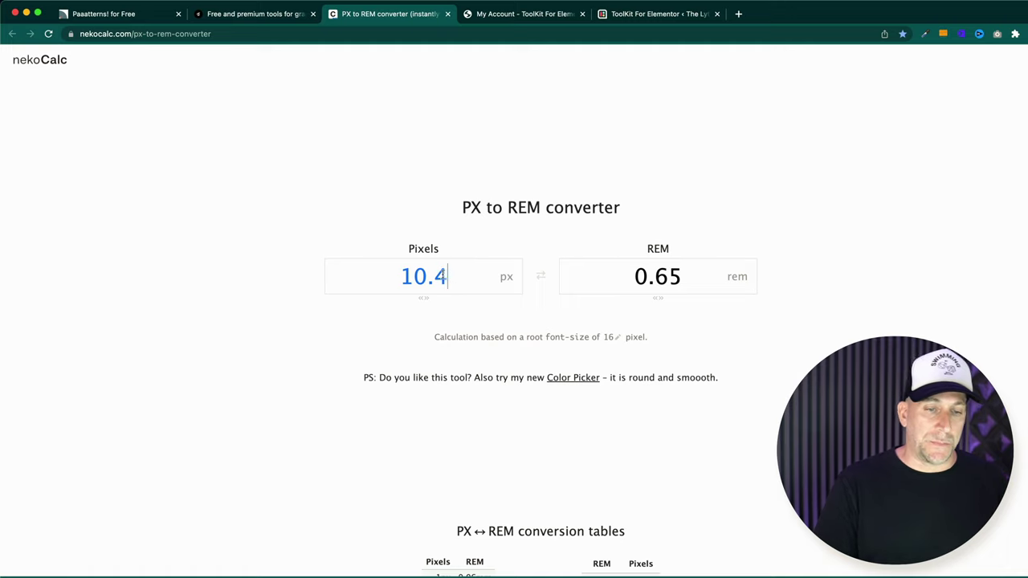
- Replace 10.4 with 16 px in the converter and point out the REM result
drag(447, 276, 368, 278)
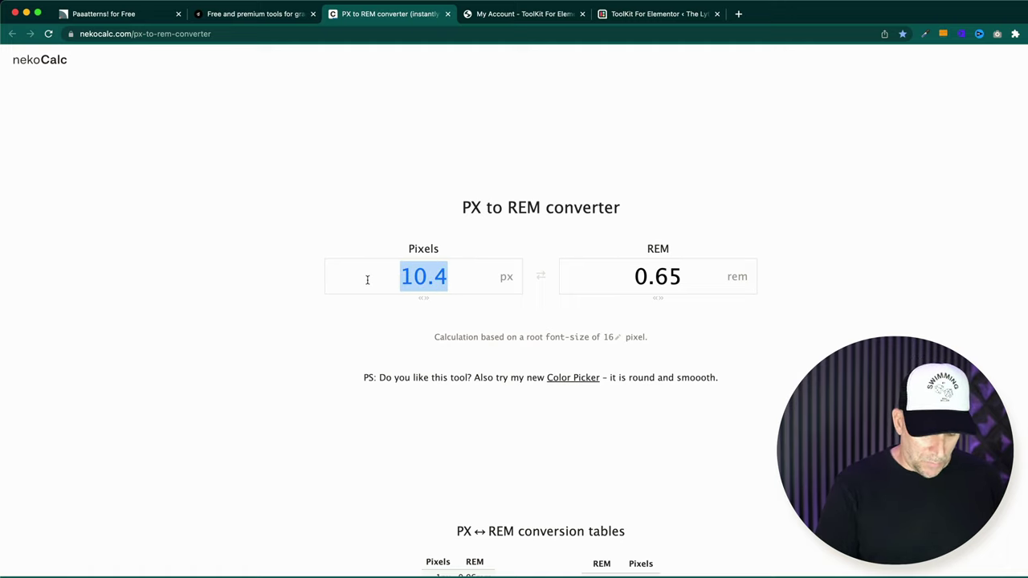
text(16)
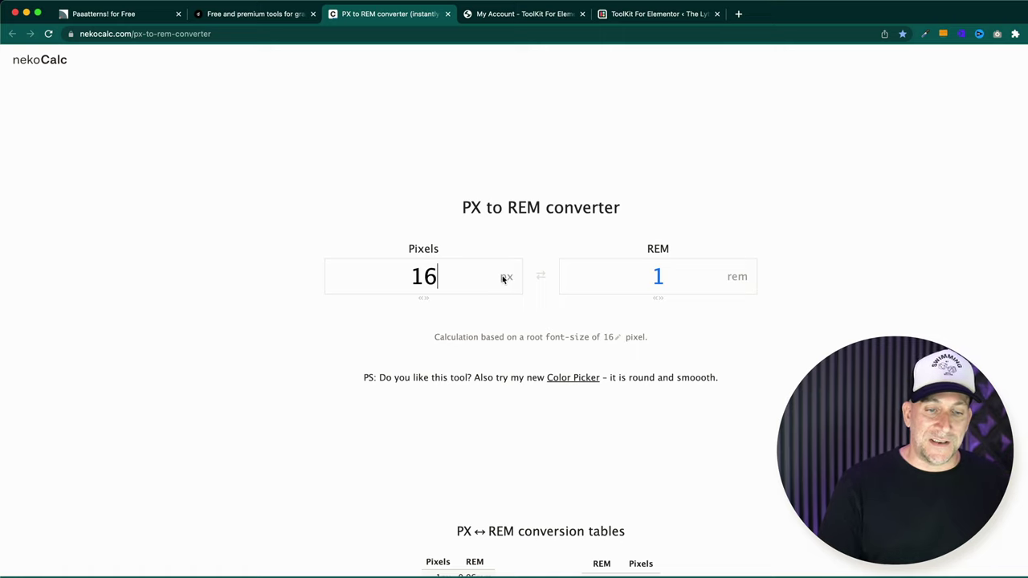
drag(464, 206, 619, 208)
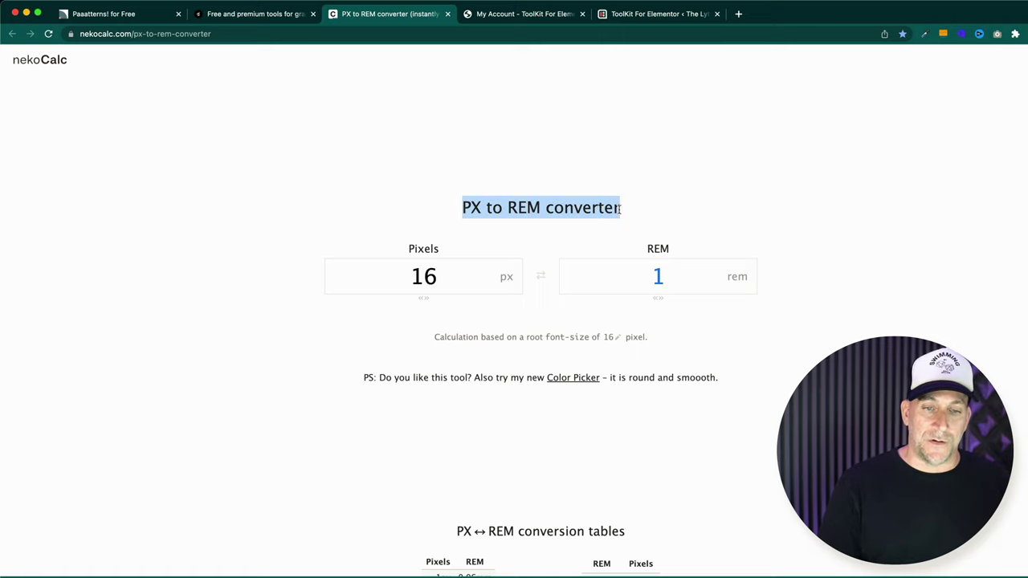
click(643, 250)
drag(647, 250, 670, 250)
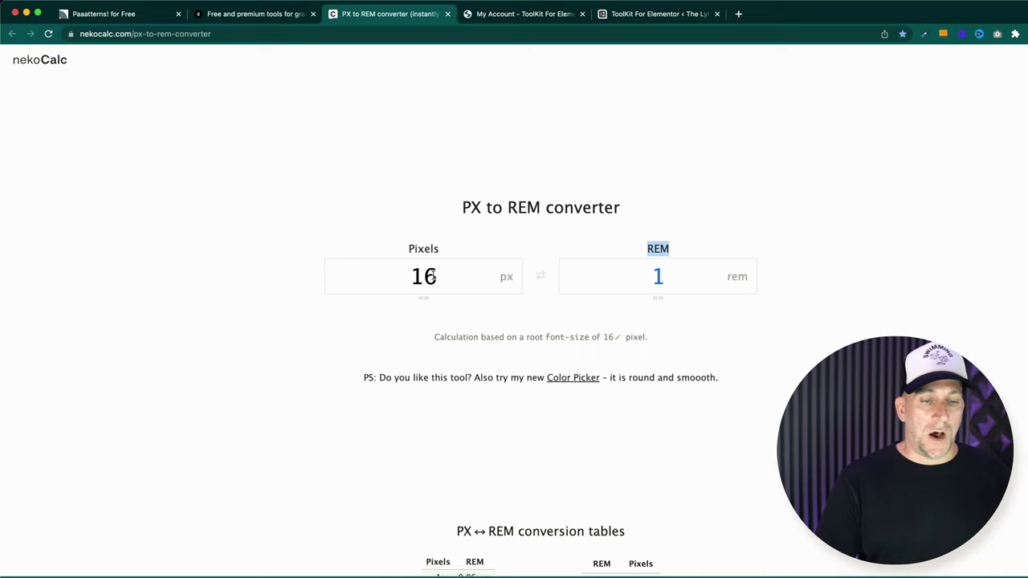
drag(415, 276, 439, 276)
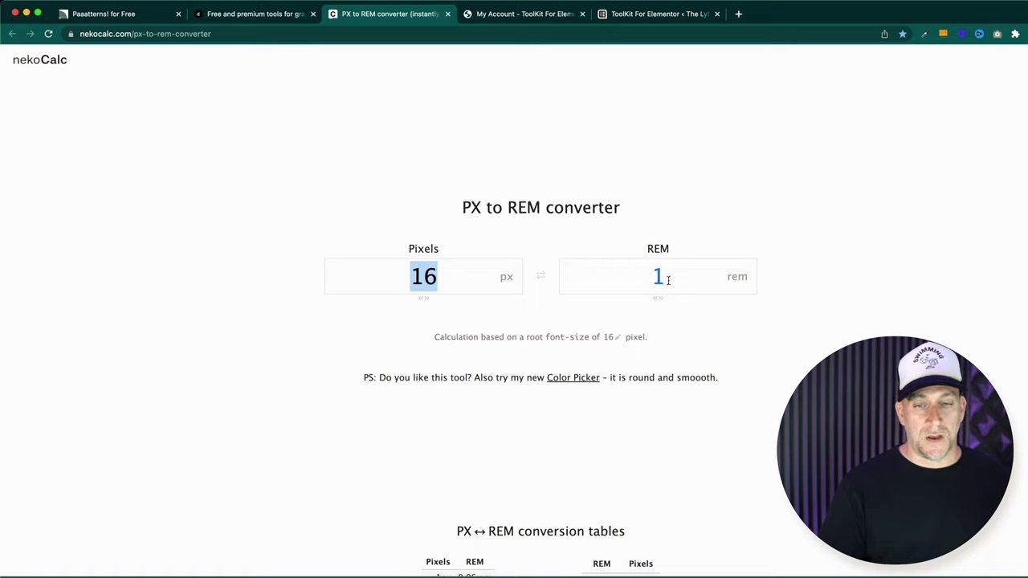
drag(647, 250, 671, 251)
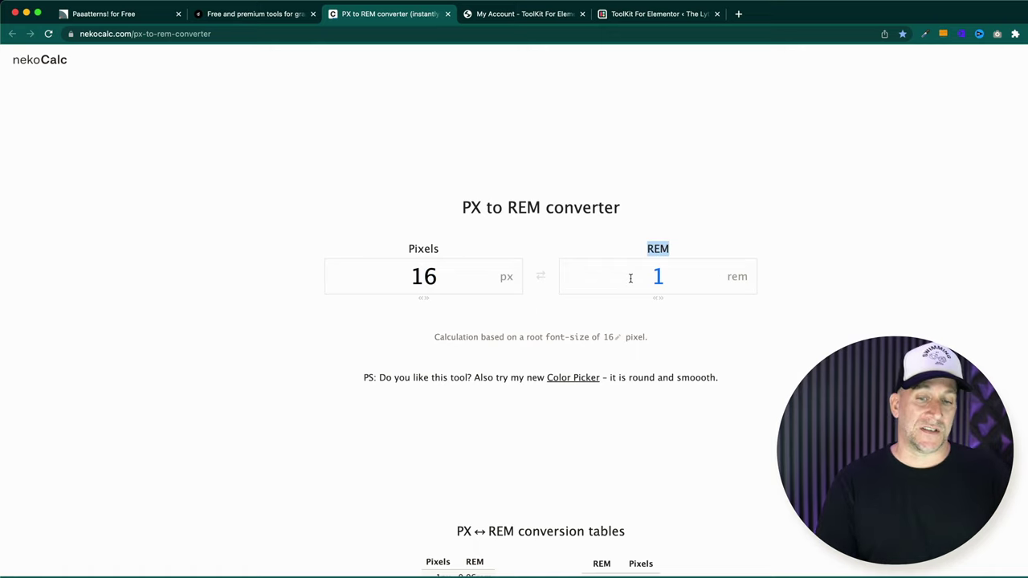
- Convert 48 px (3 rem), then 42 px, giving 2.625 rem
drag(443, 277, 402, 271)
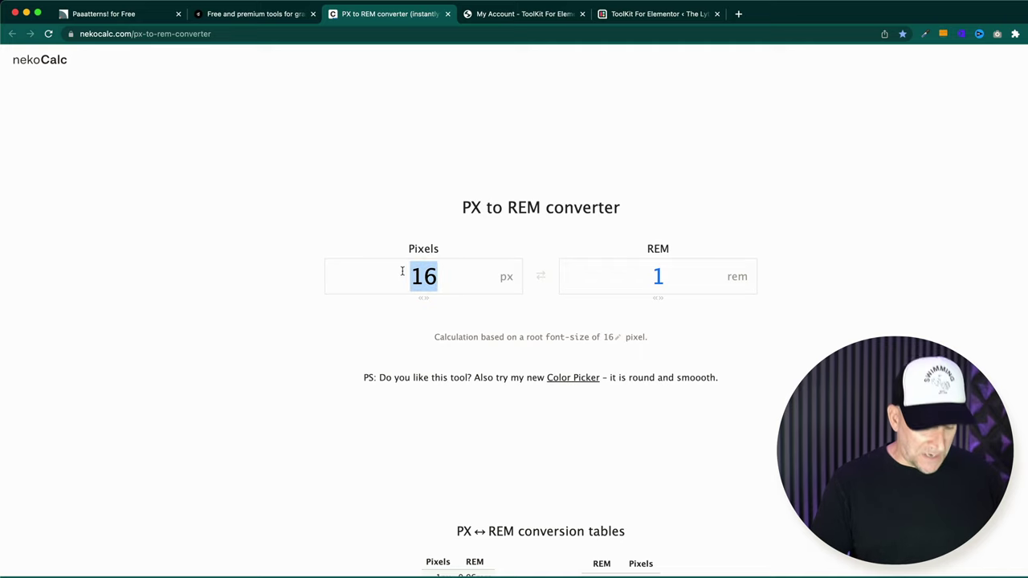
text(48)
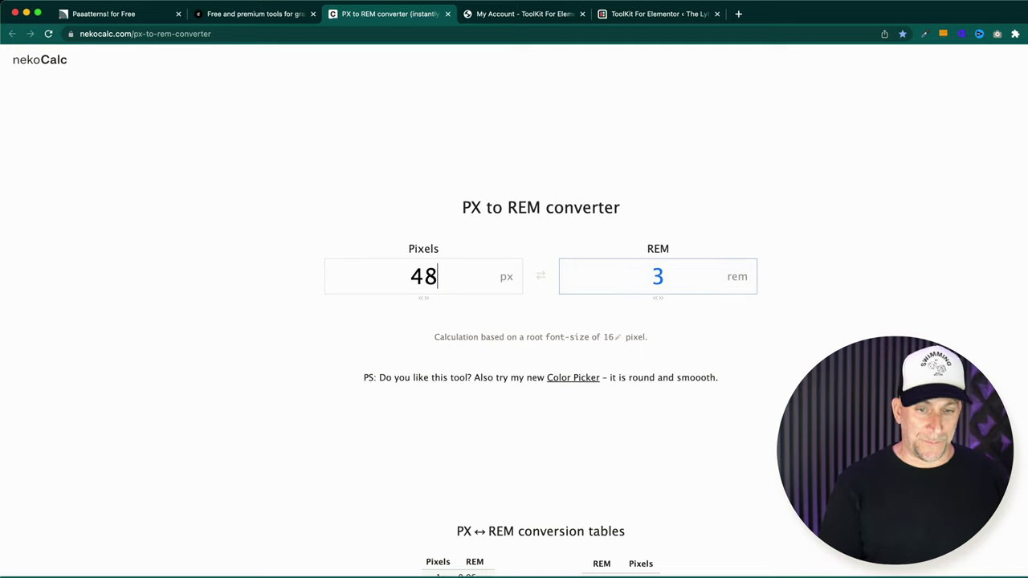
drag(652, 275, 675, 276)
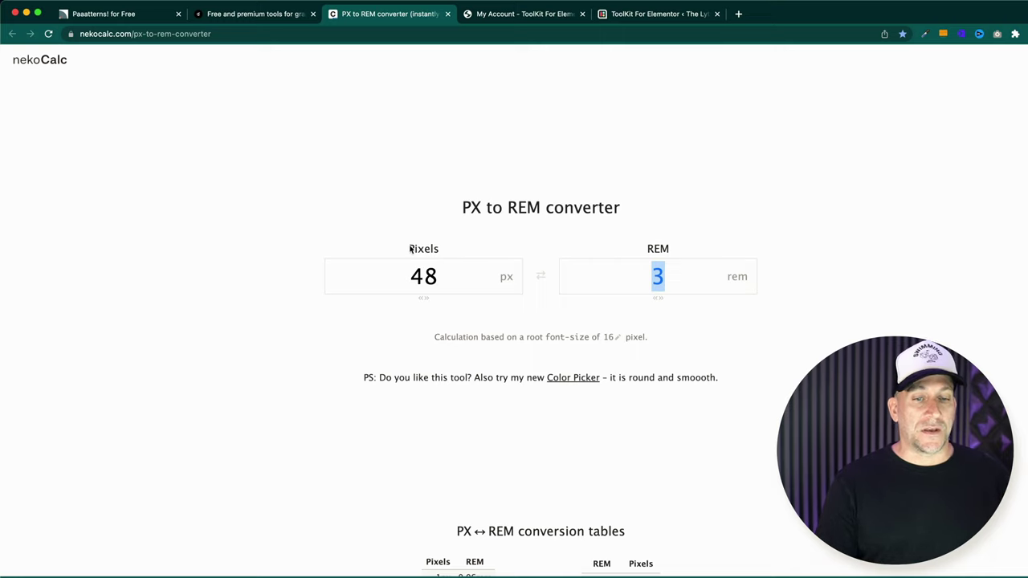
drag(445, 280, 403, 272)
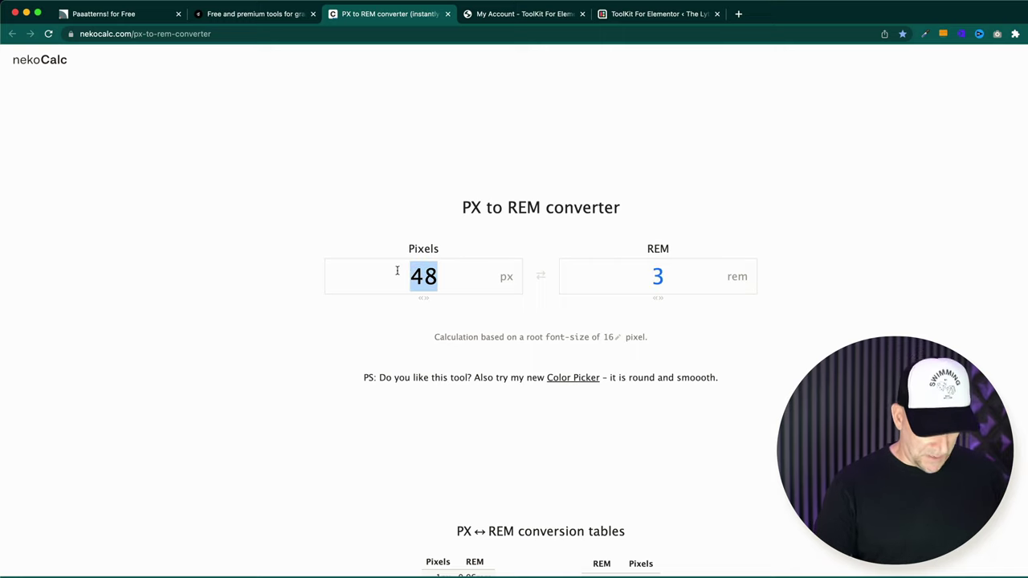
text(42)
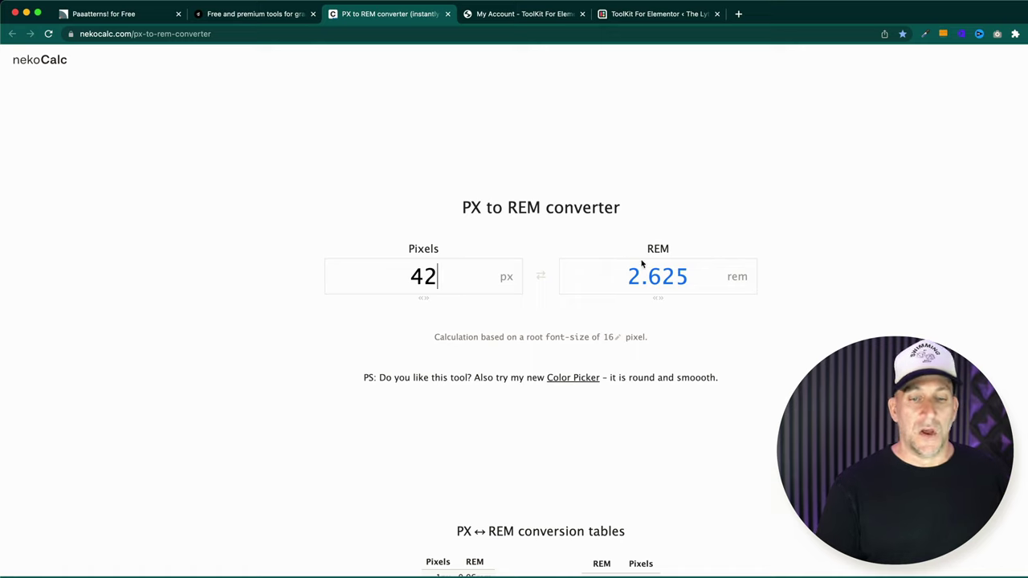
drag(628, 276, 690, 275)
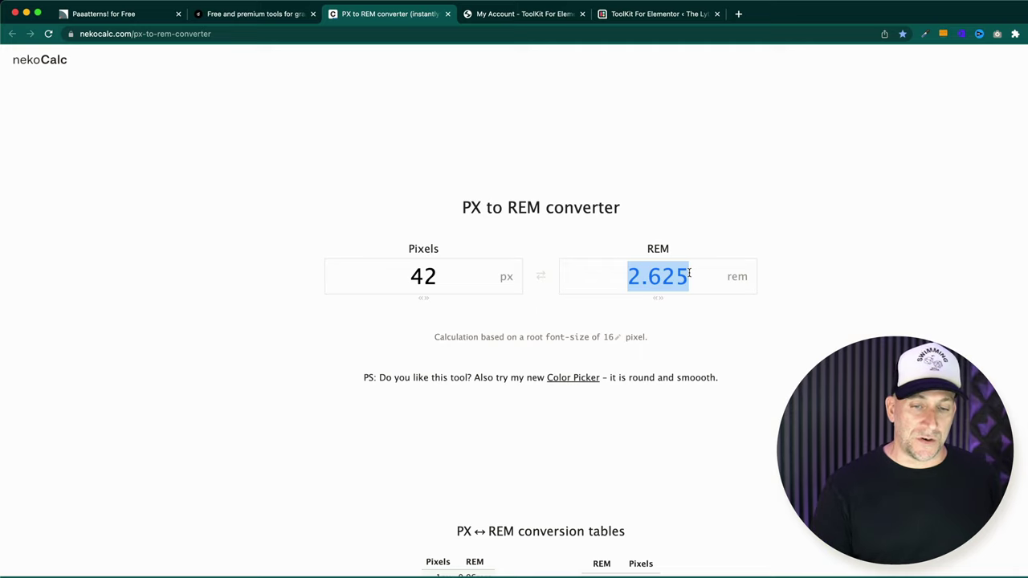
click(719, 346)
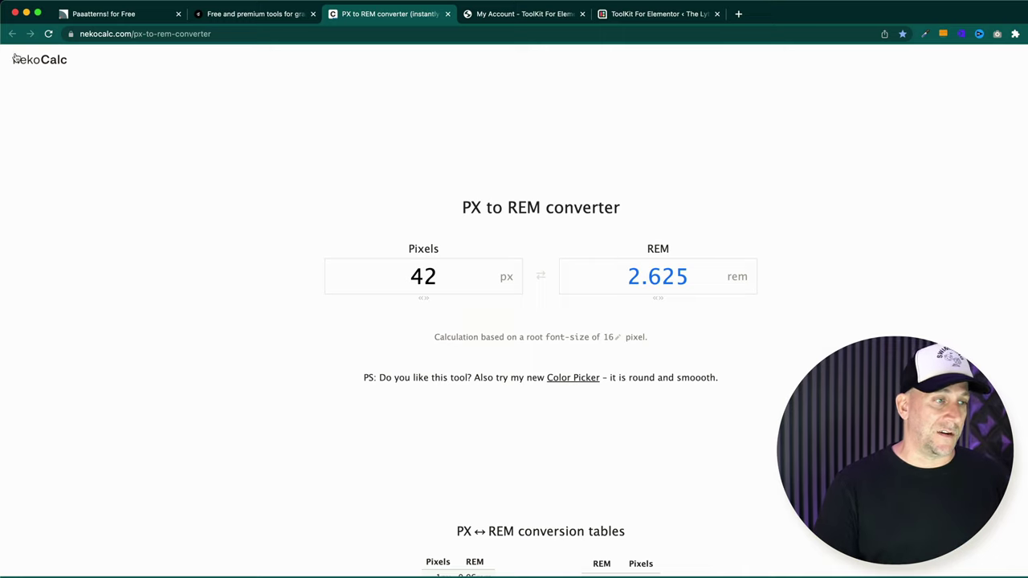
- Reopen the PX to REM converter from the nekoCalc calculator list, then start a new browser tab
click(50, 64)
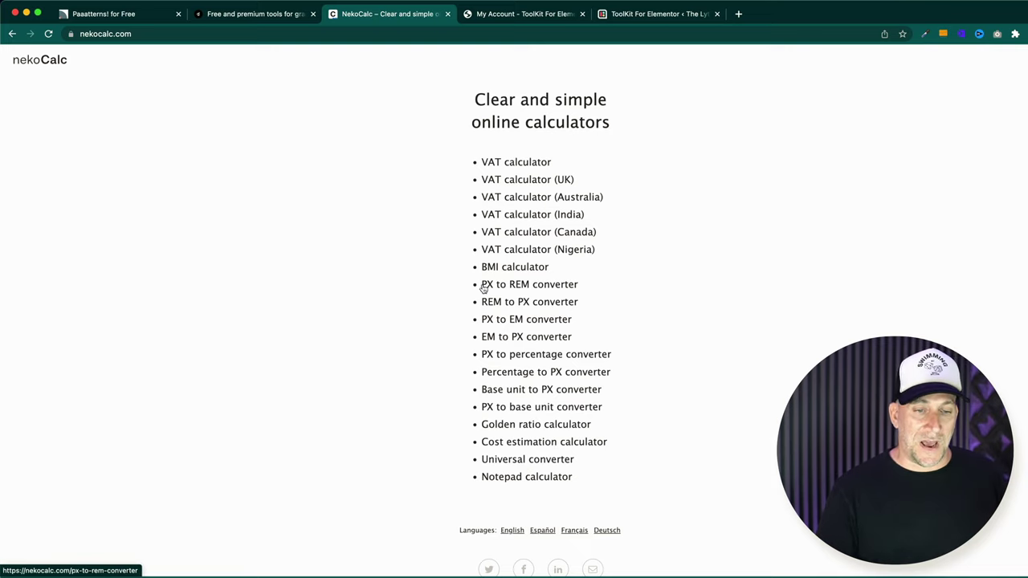
click(546, 286)
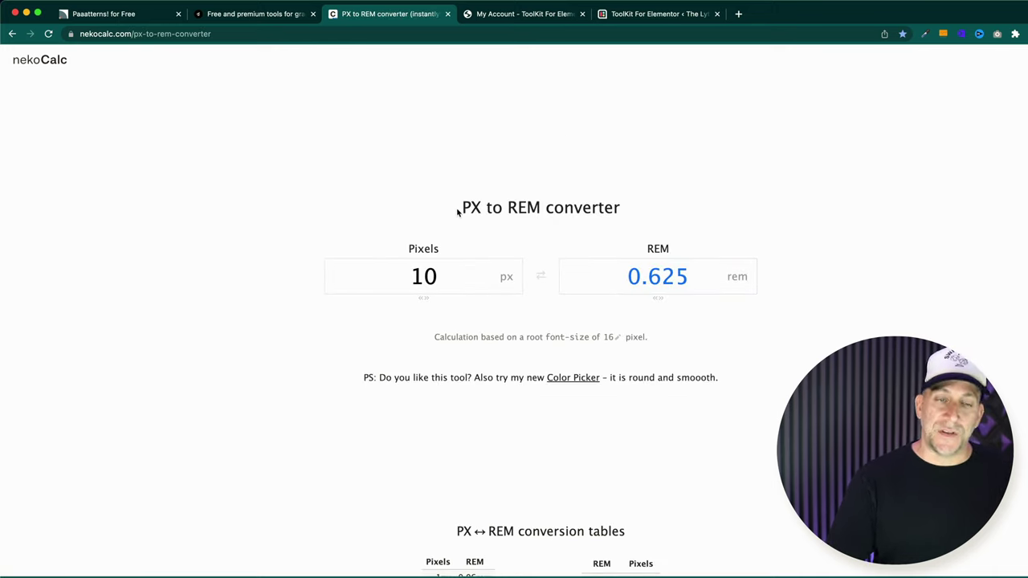
click(739, 13)
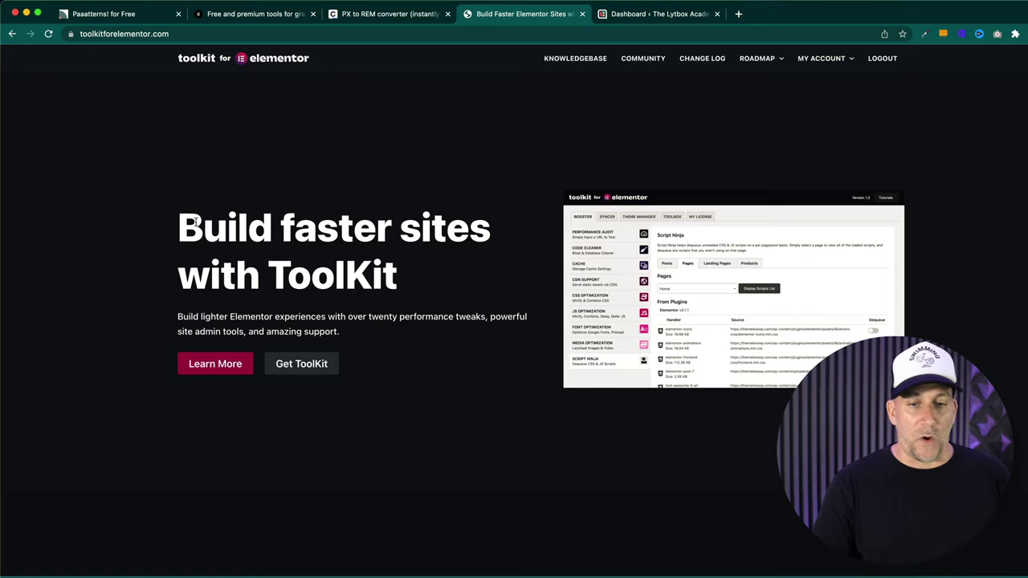
- Scroll through the ToolKit features and testimonials, then switch to the Lytbox Academy WordPress dashboard
scroll(324, 297, down, 5)
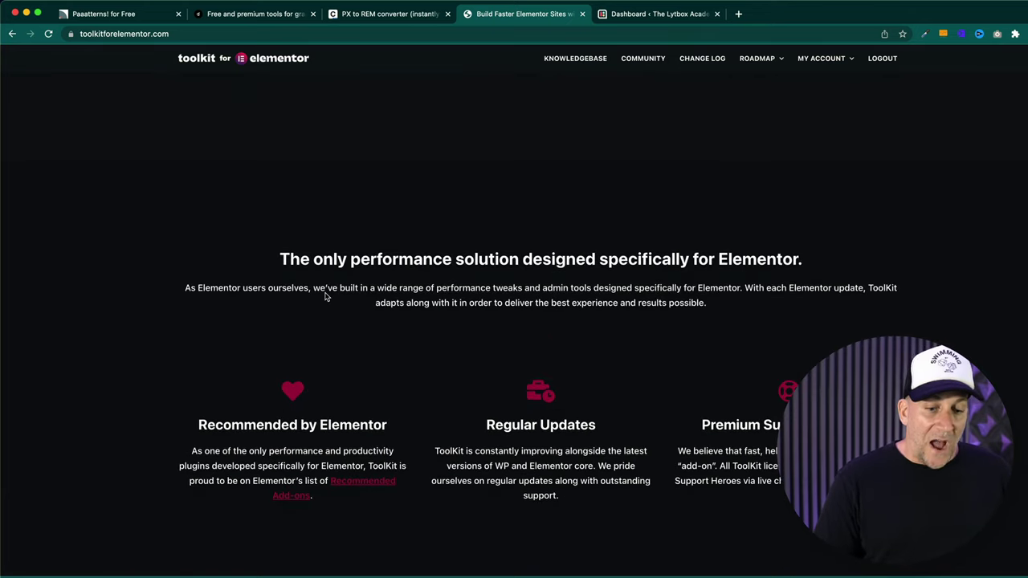
scroll(325, 296, down, 3)
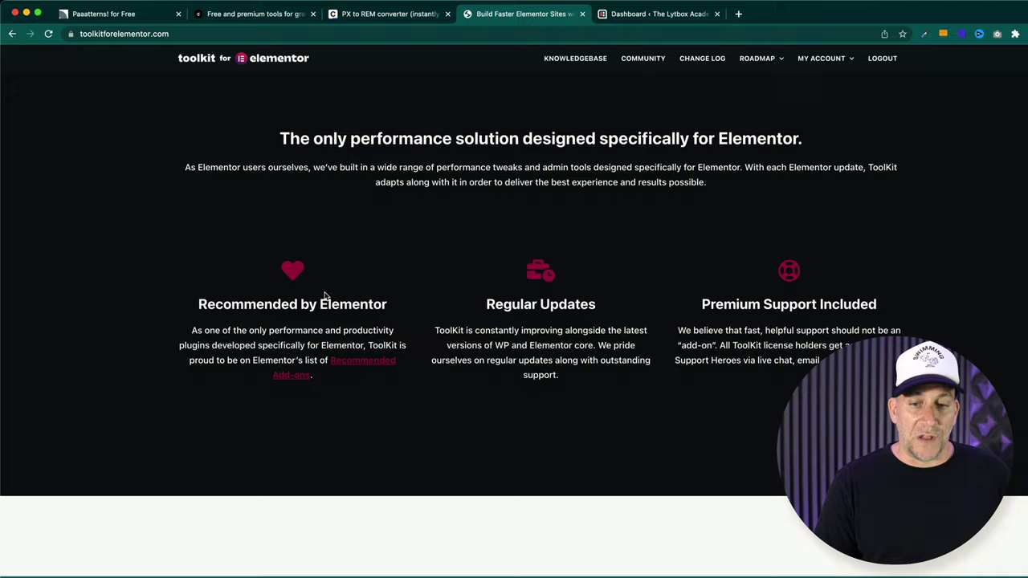
scroll(325, 296, down, 10)
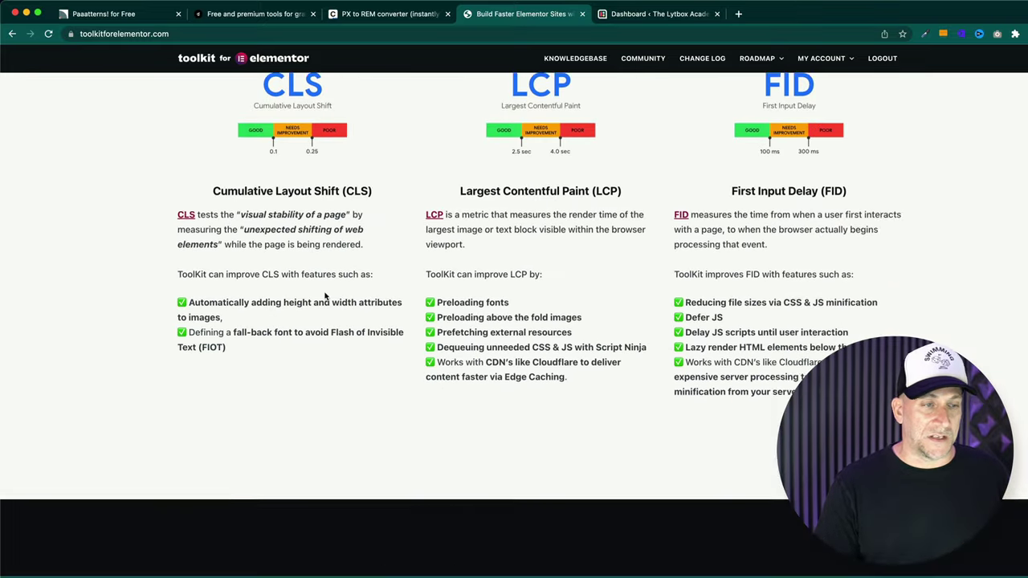
scroll(325, 297, down, 7)
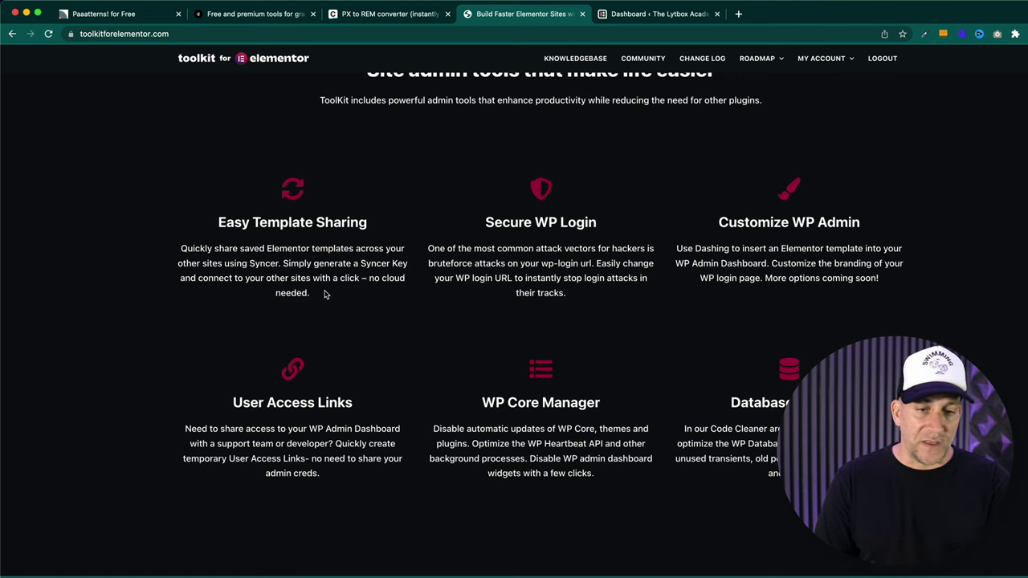
scroll(325, 293, down, 2)
scroll(324, 289, down, 1)
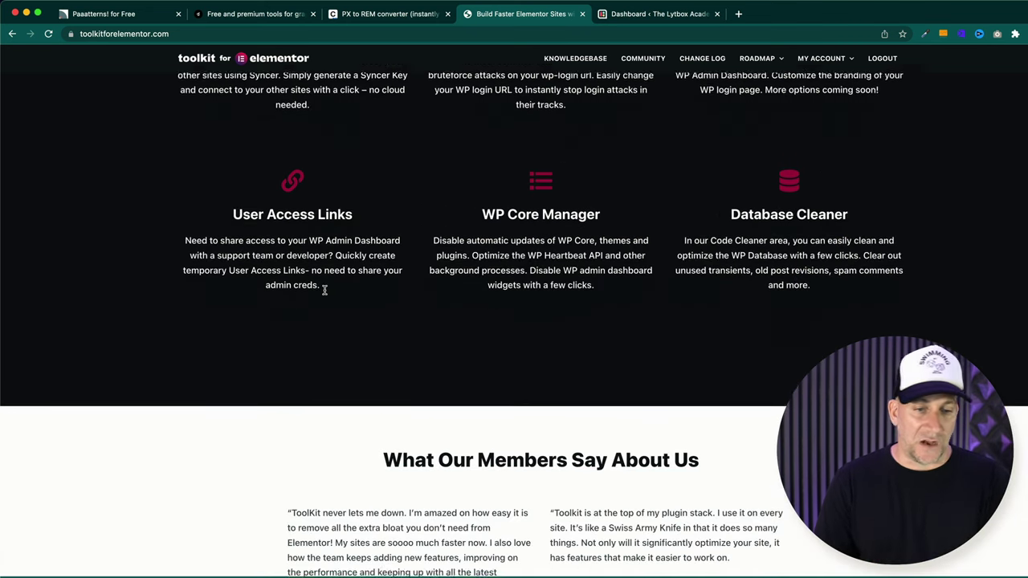
scroll(325, 291, down, 2)
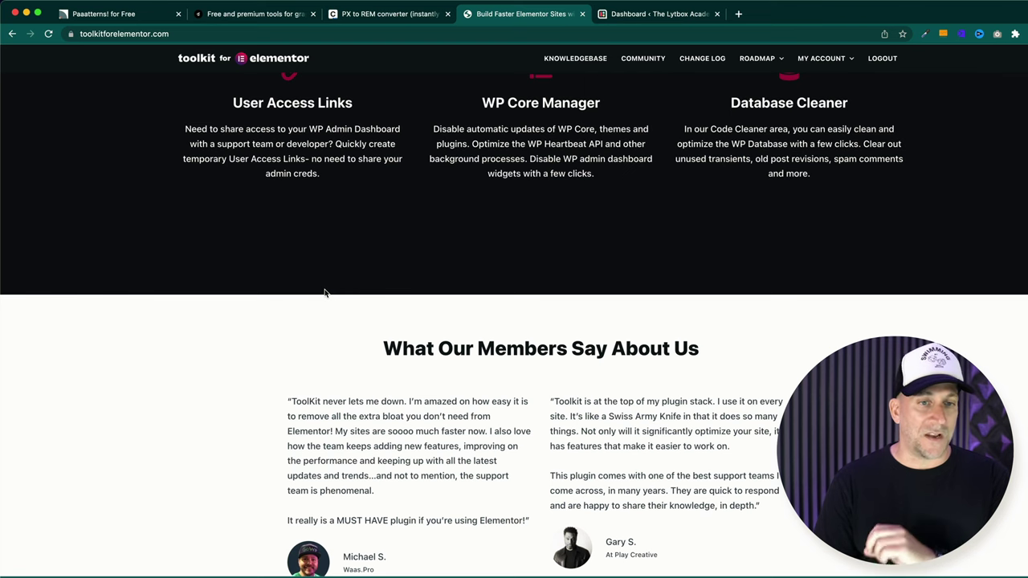
scroll(325, 292, down, 4)
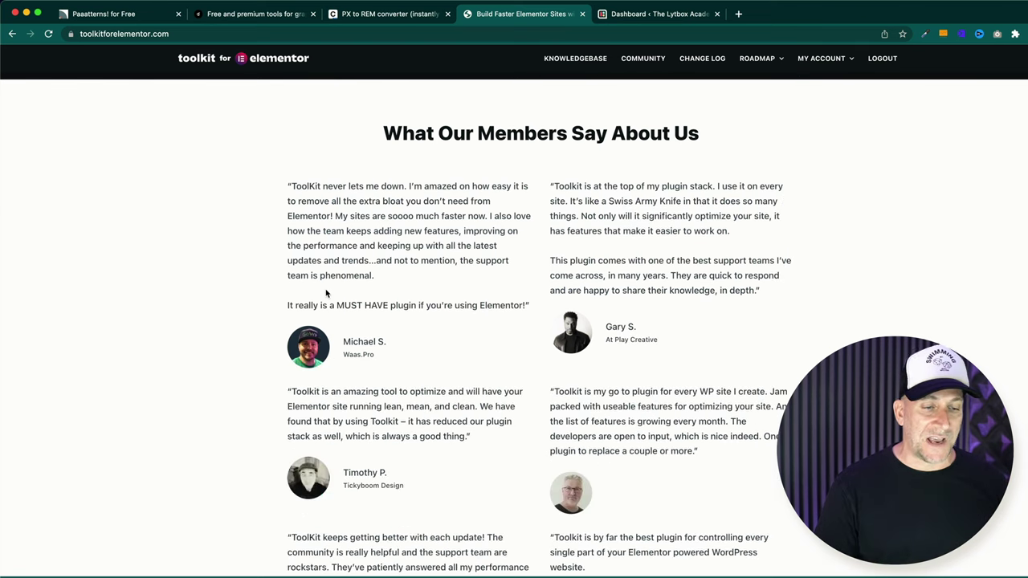
scroll(326, 293, down, 5)
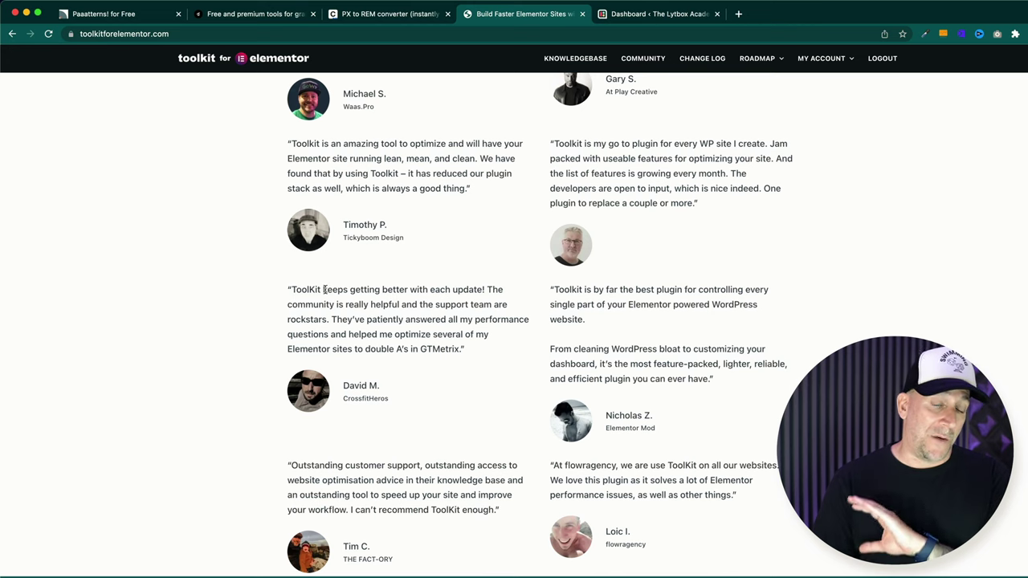
scroll(323, 291, down, 1)
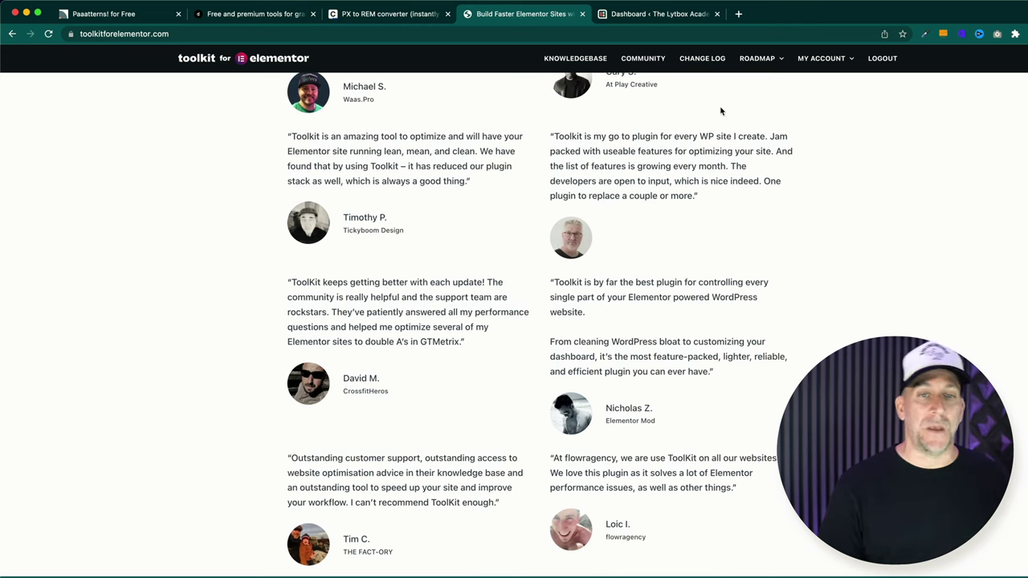
click(644, 19)
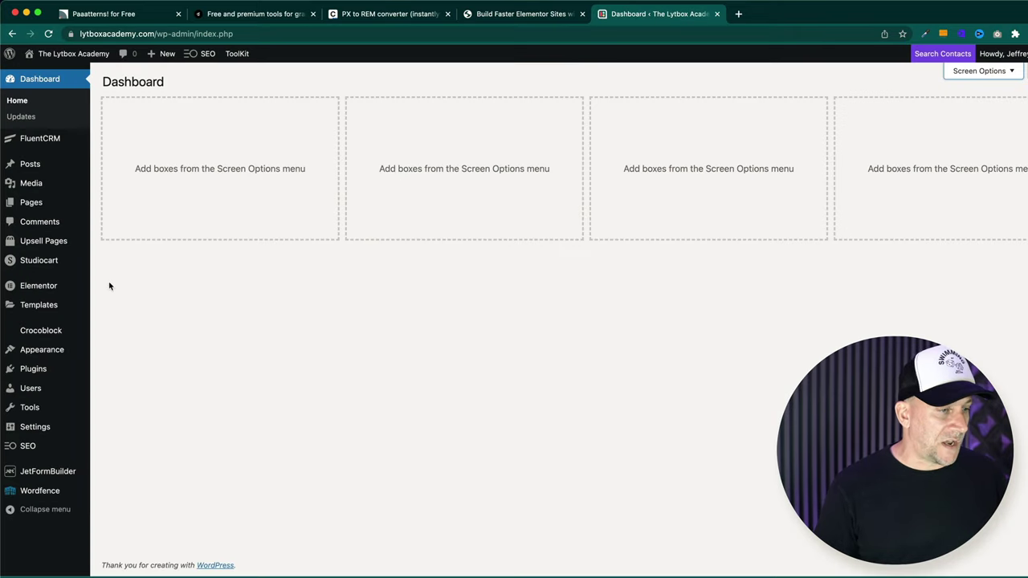
- Open ToolKit under Elementor, review the 100 and 99 audit scores, then bring up Code Cleaner
mouse_move(44, 286)
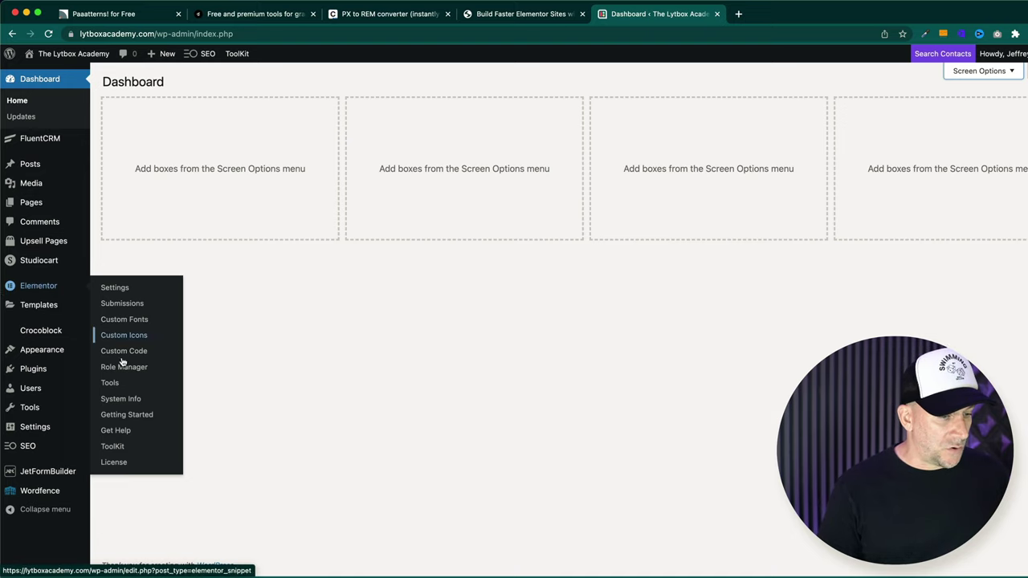
click(109, 448)
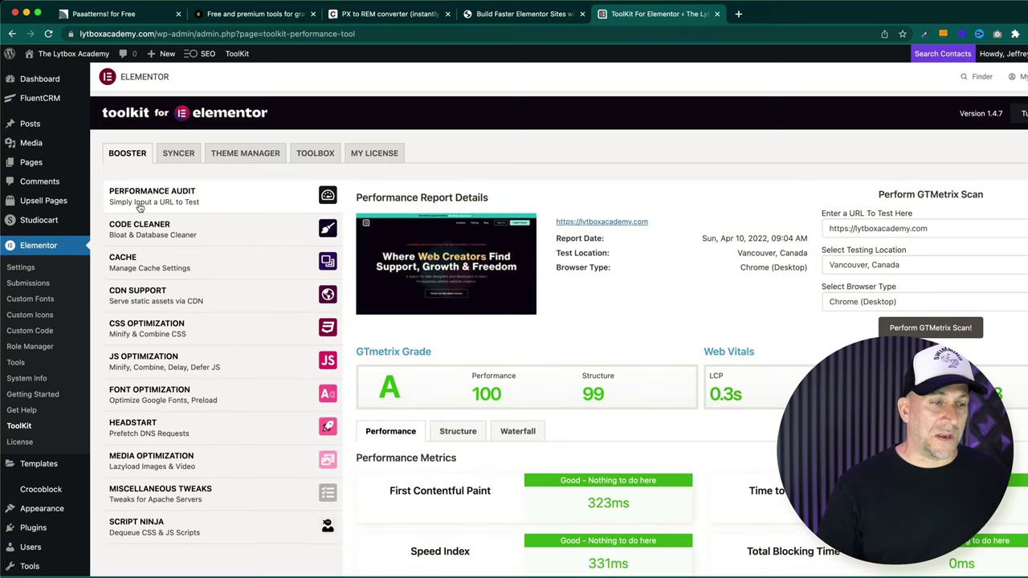
drag(472, 394, 618, 402)
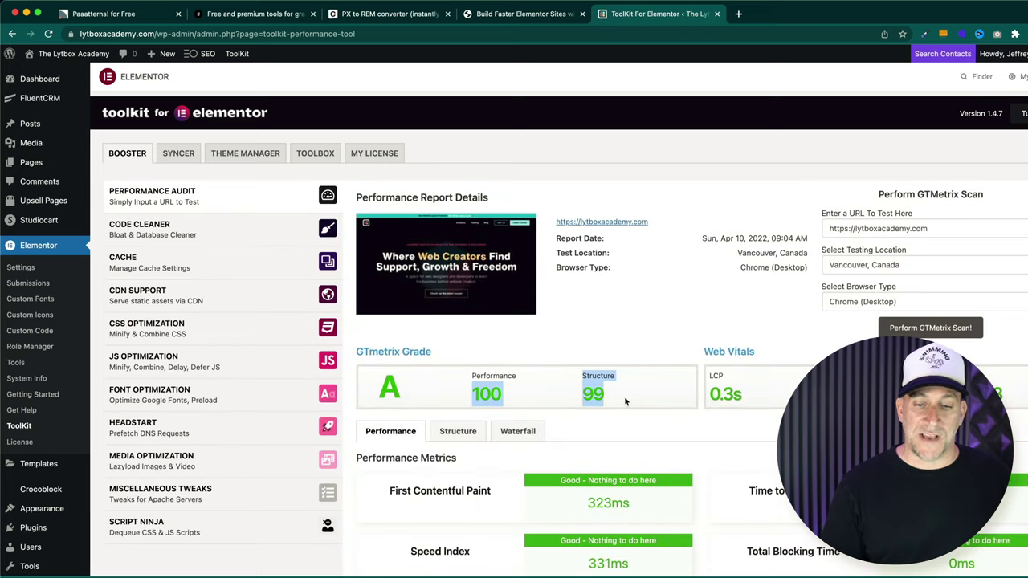
click(625, 401)
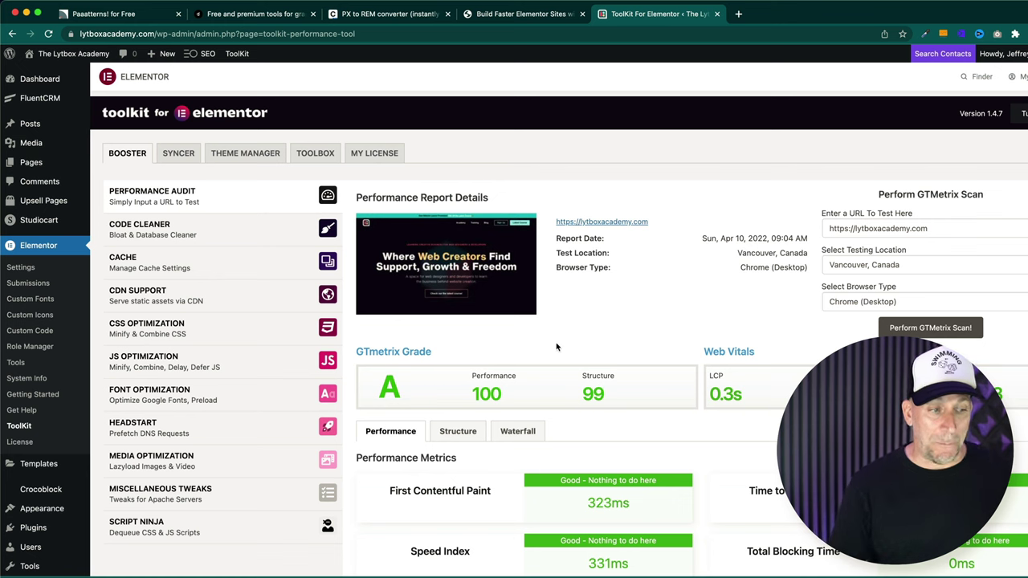
scroll(546, 344, down, 1)
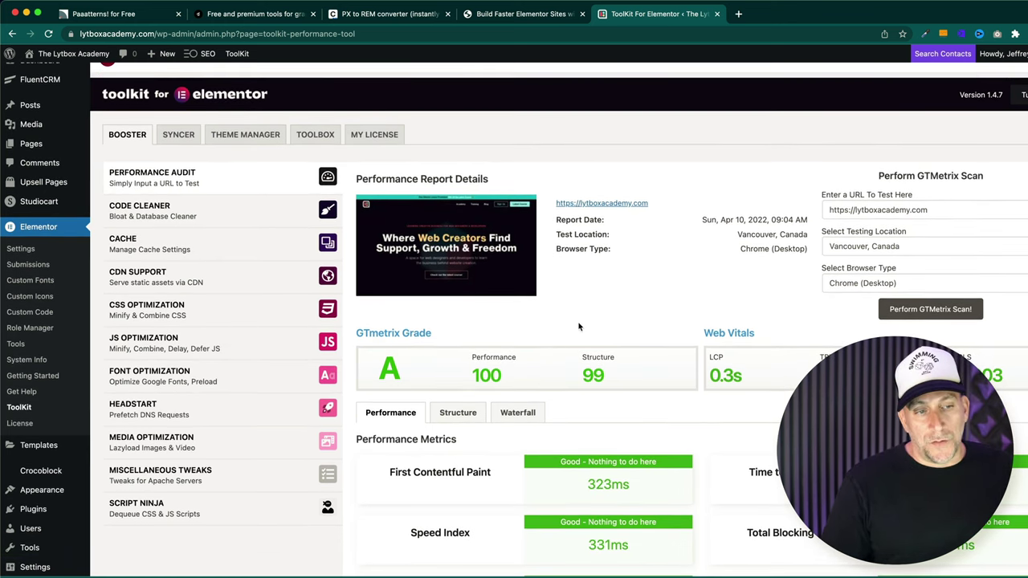
click(240, 221)
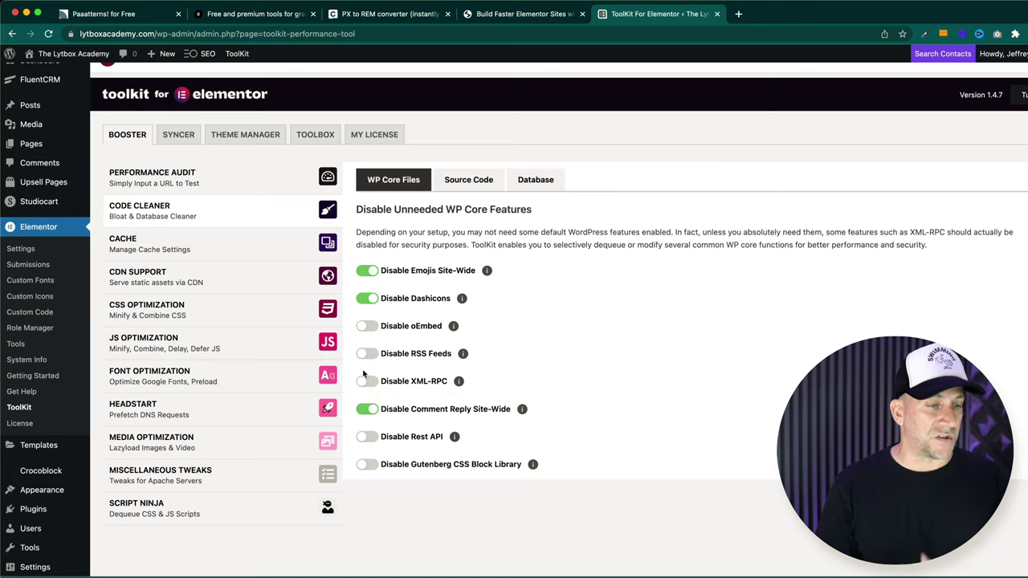
click(469, 186)
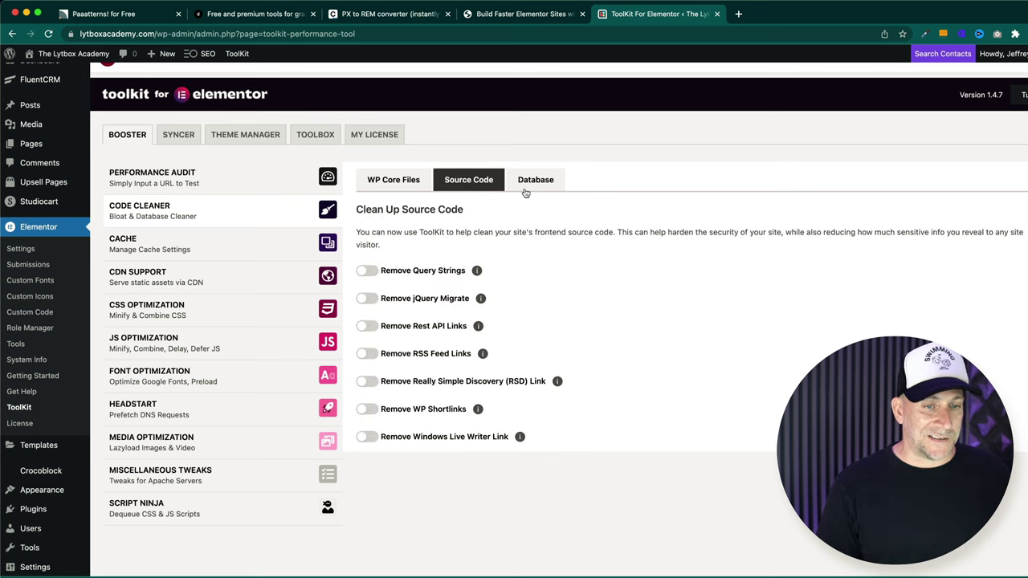
click(527, 185)
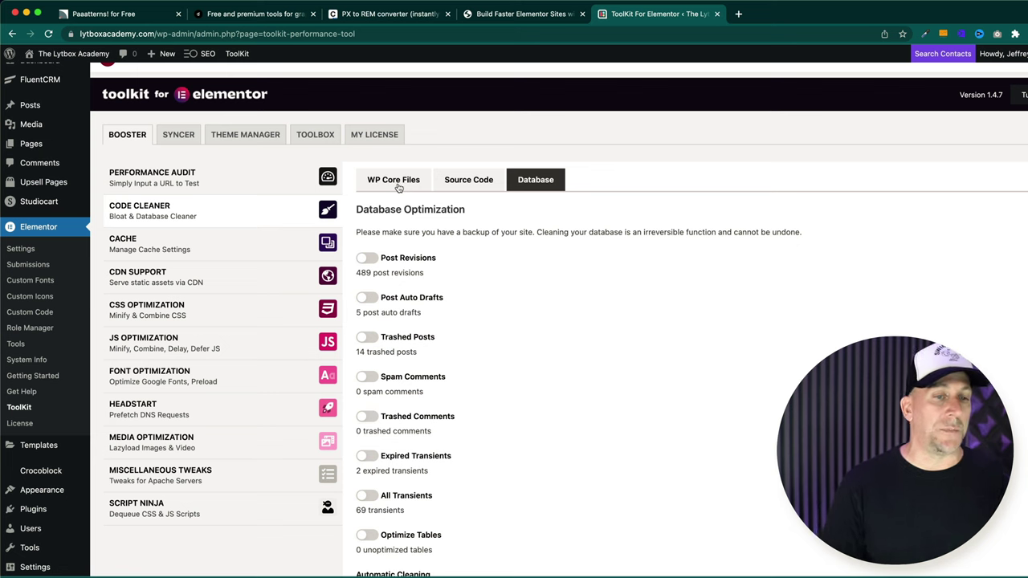
click(395, 185)
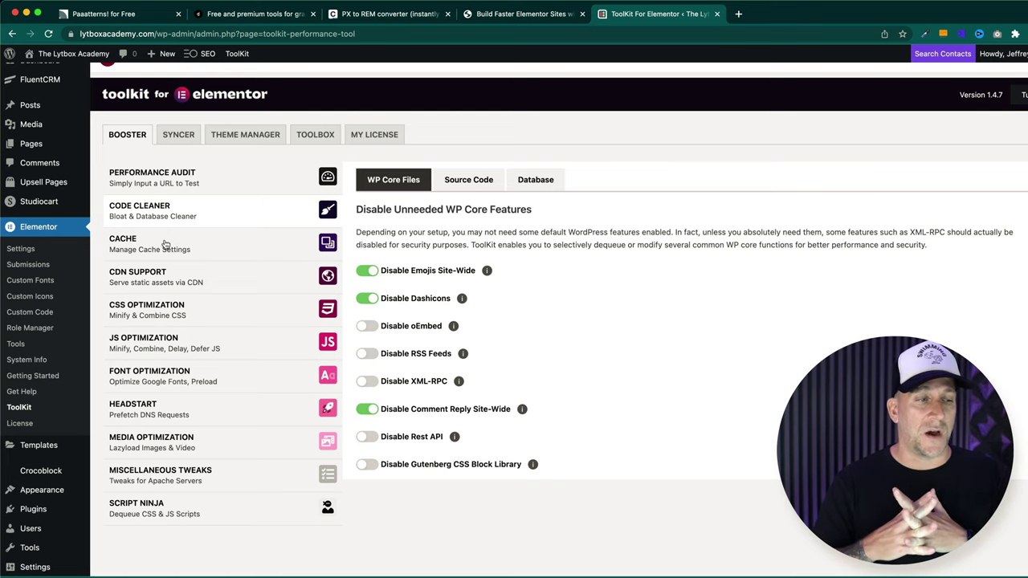
- Browse Media Optimization, Miscellaneous Tweaks, Script Ninja and Syncer, ending on Theme Manager's Dashing settings
click(185, 449)
click(172, 481)
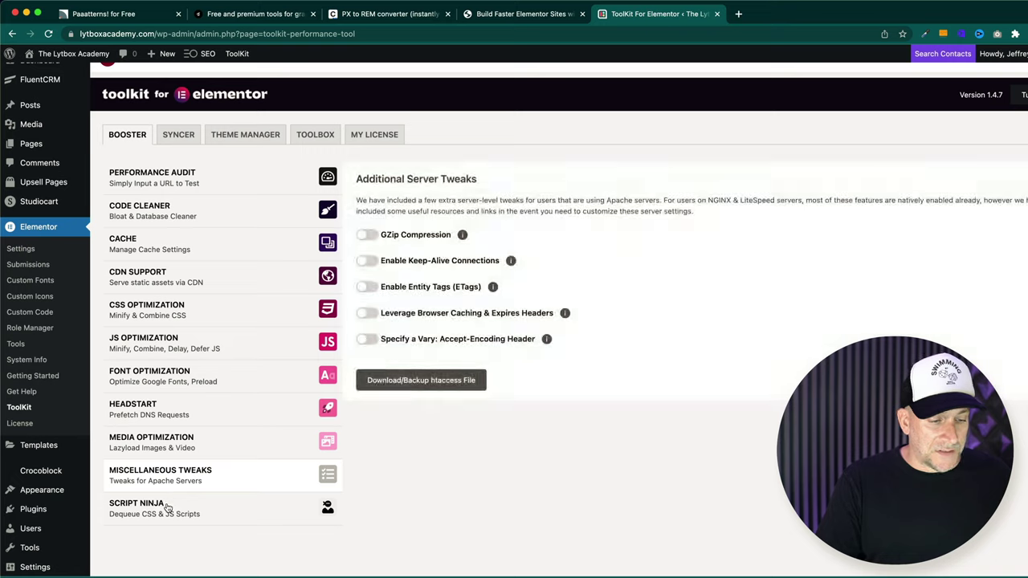
click(165, 508)
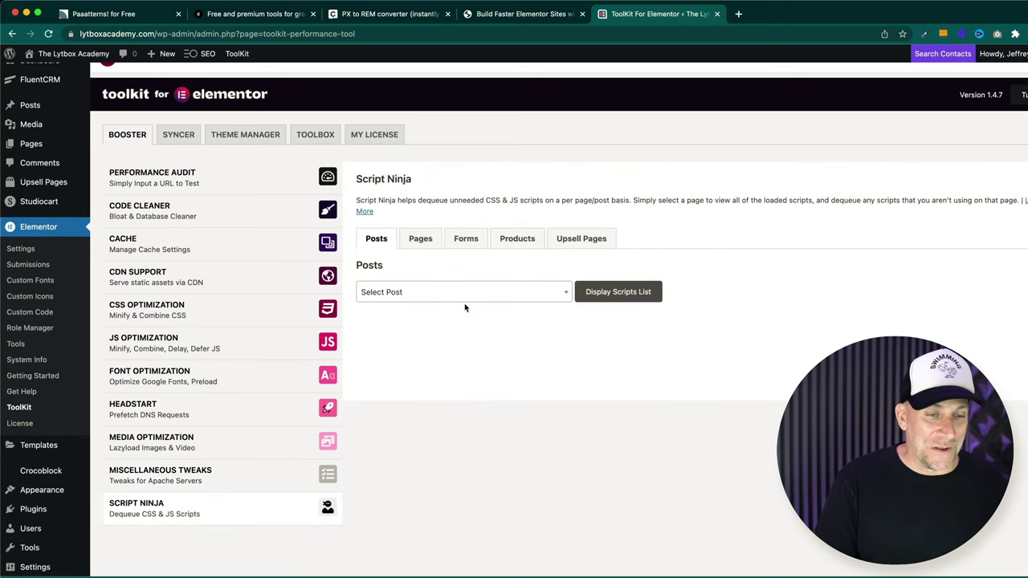
click(179, 139)
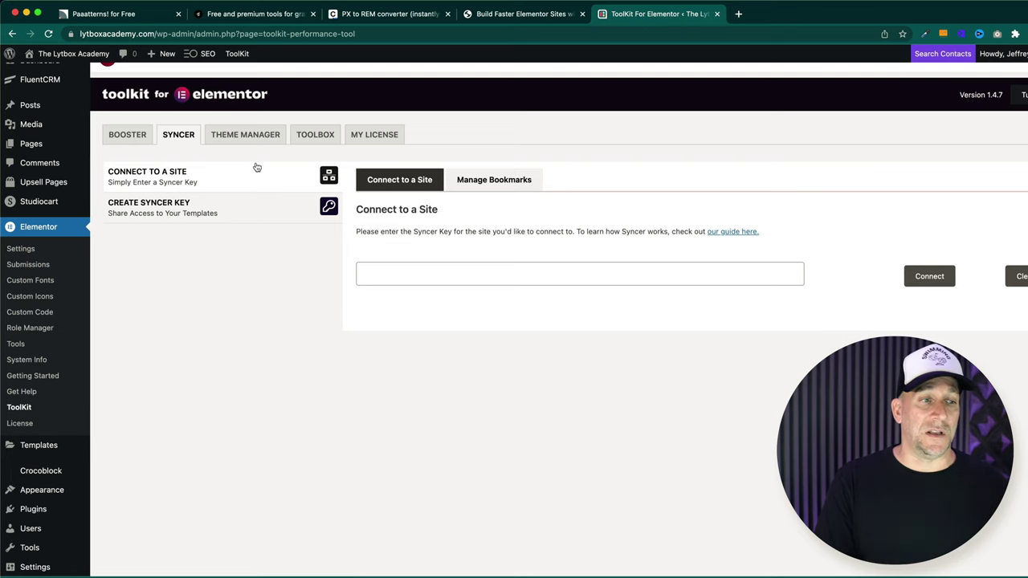
click(239, 143)
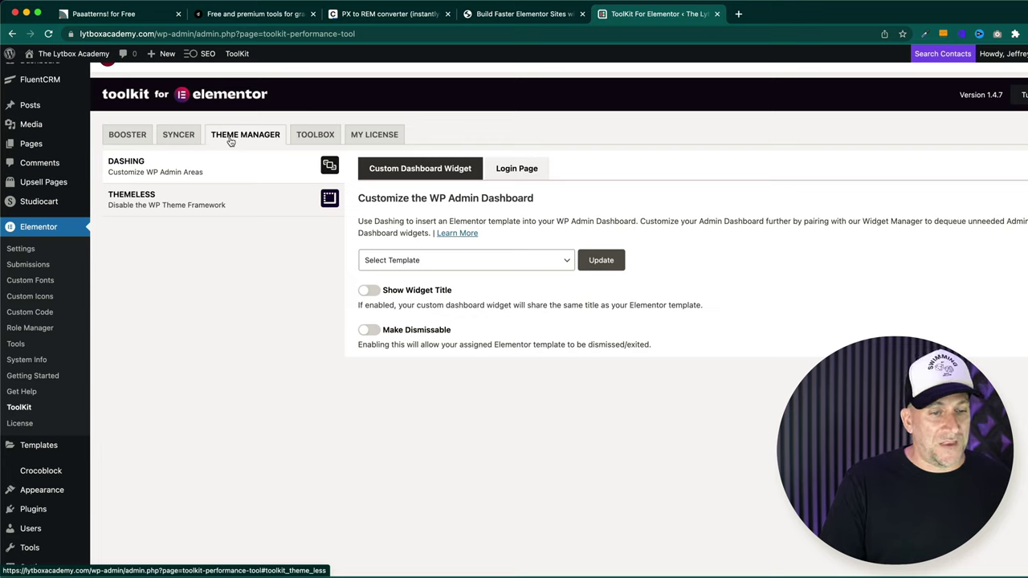
- Save Support Portal as the Dashing dashboard widget template, then go to the admin Dashboard
click(398, 262)
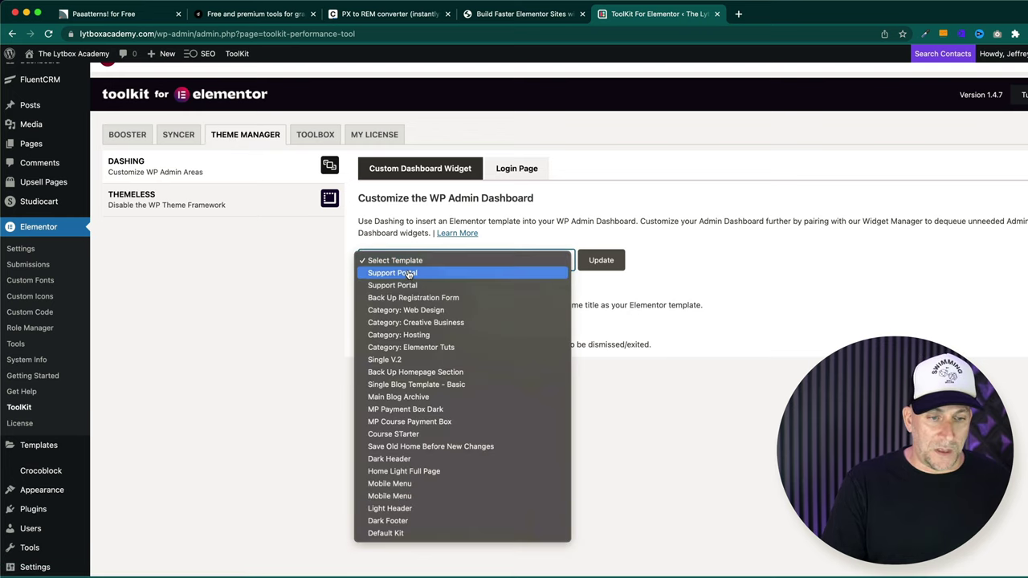
click(409, 274)
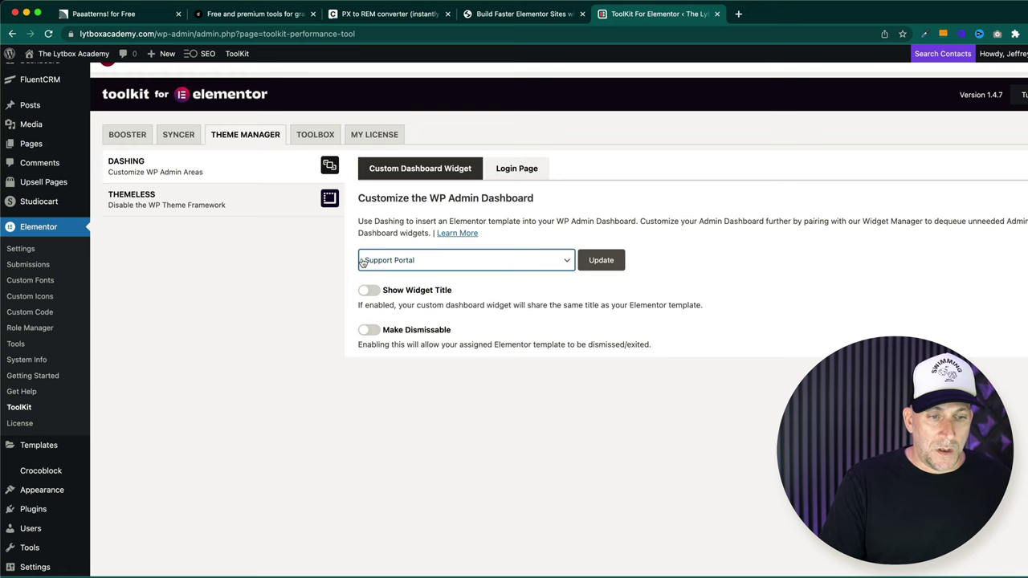
click(602, 271)
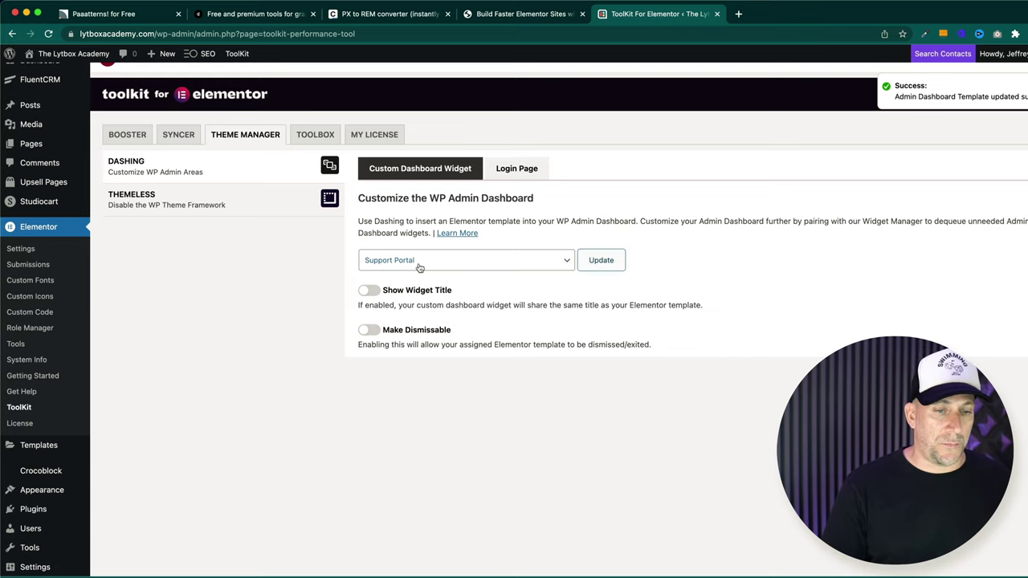
scroll(34, 93, up, 1)
click(39, 80)
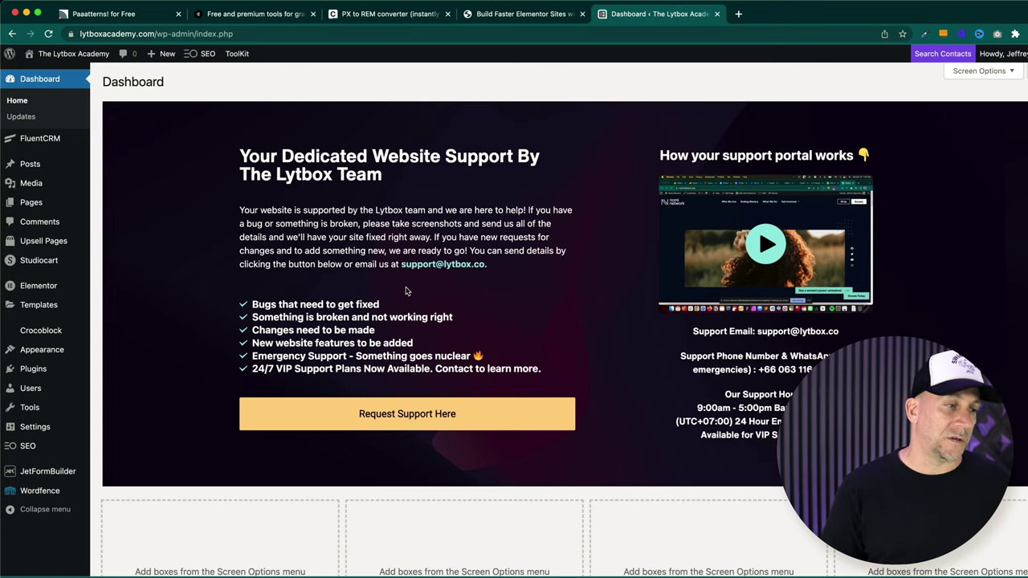
- Return to ToolKit for Elementor through the Elementor admin menu
mouse_move(69, 290)
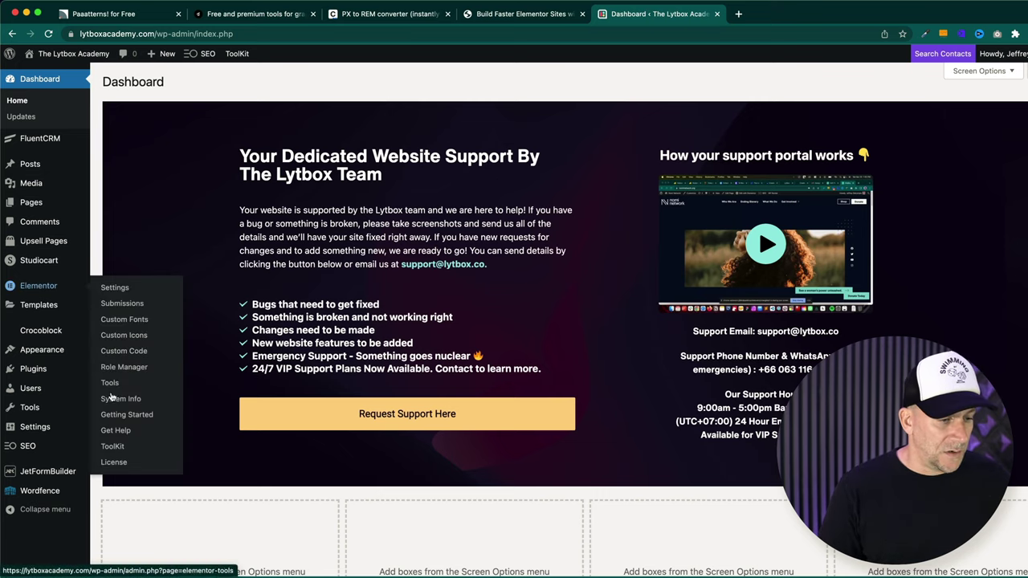
click(112, 446)
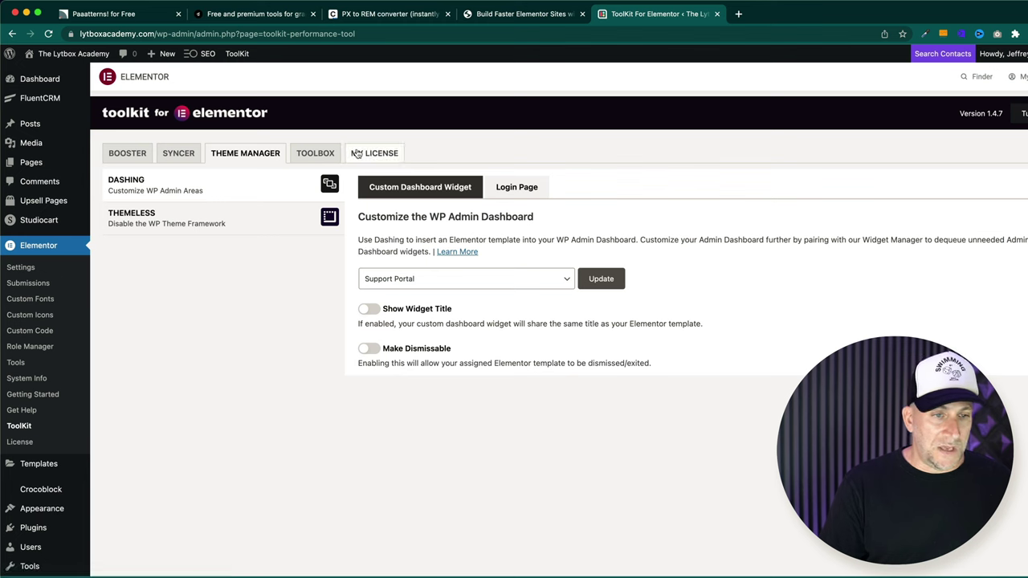
- On the Login Page tab, change the New Login URL from 'login' to 'addourown' and update
click(522, 193)
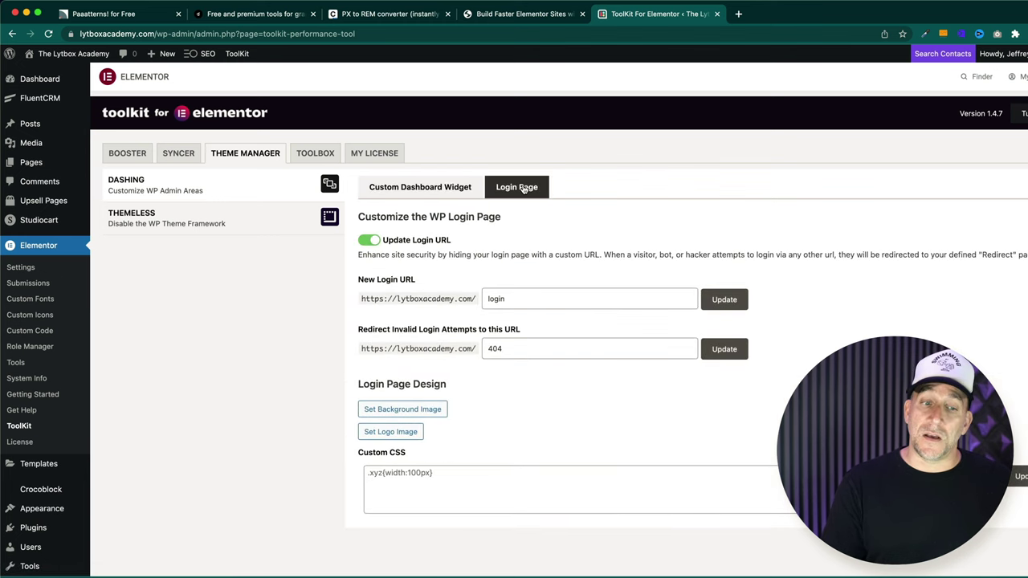
key(super+l)
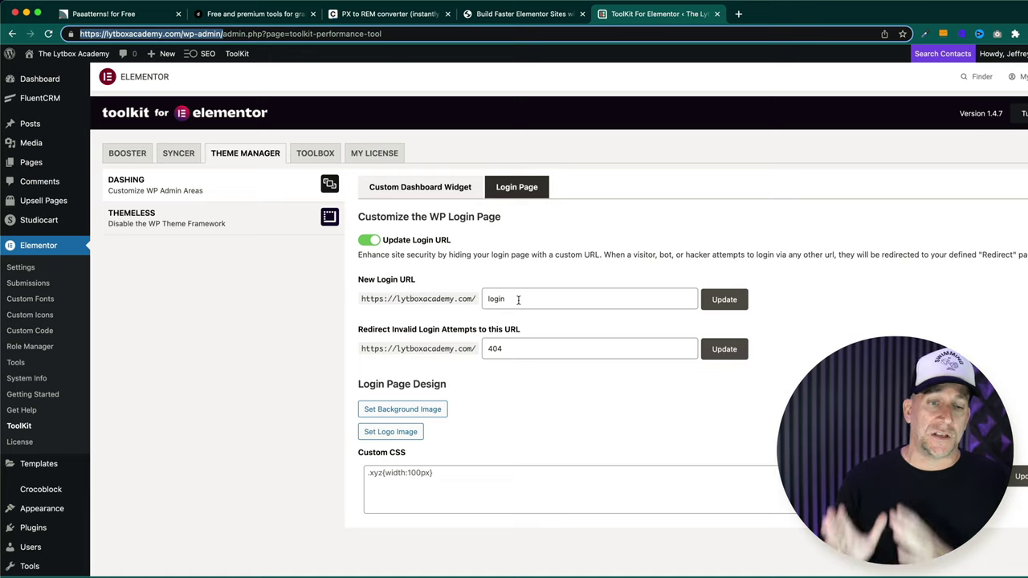
click(518, 299)
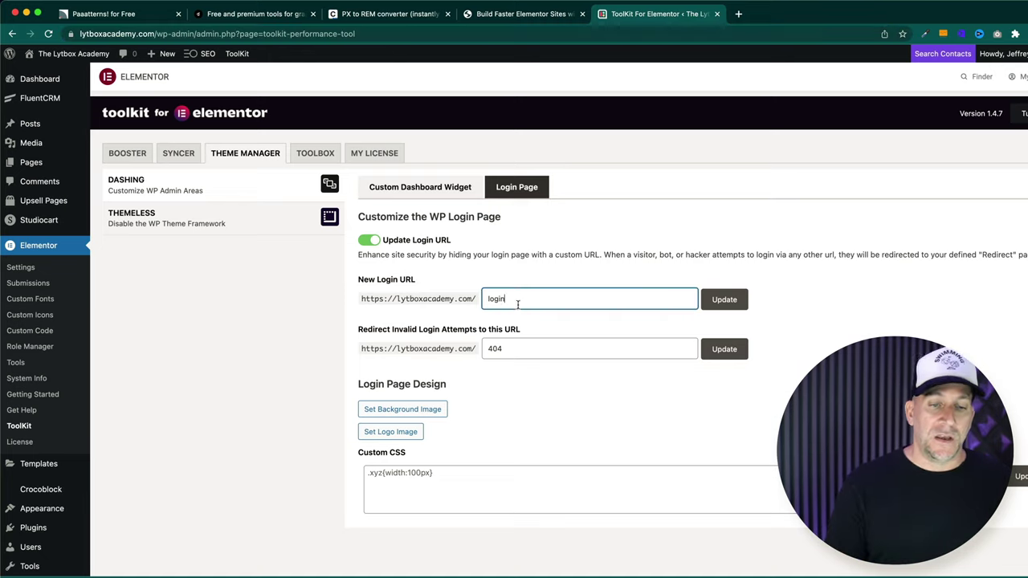
drag(518, 299, 484, 276)
text(addourown)
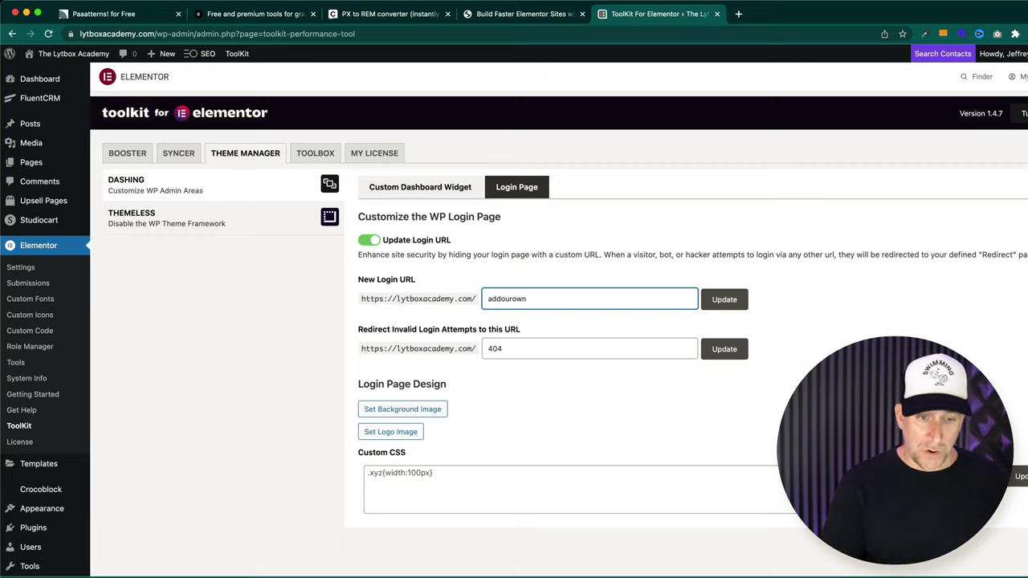
click(724, 298)
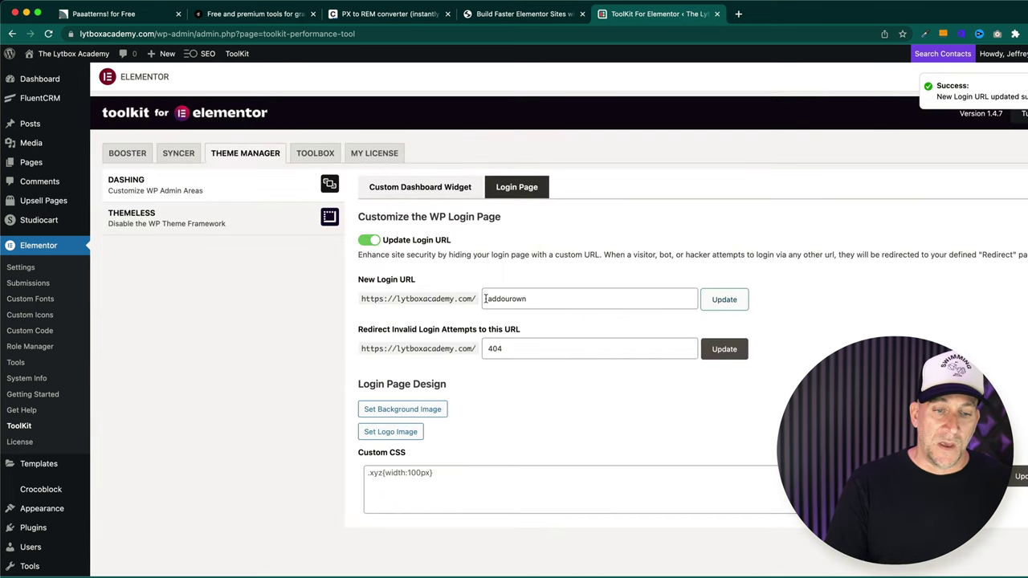
drag(485, 299, 532, 300)
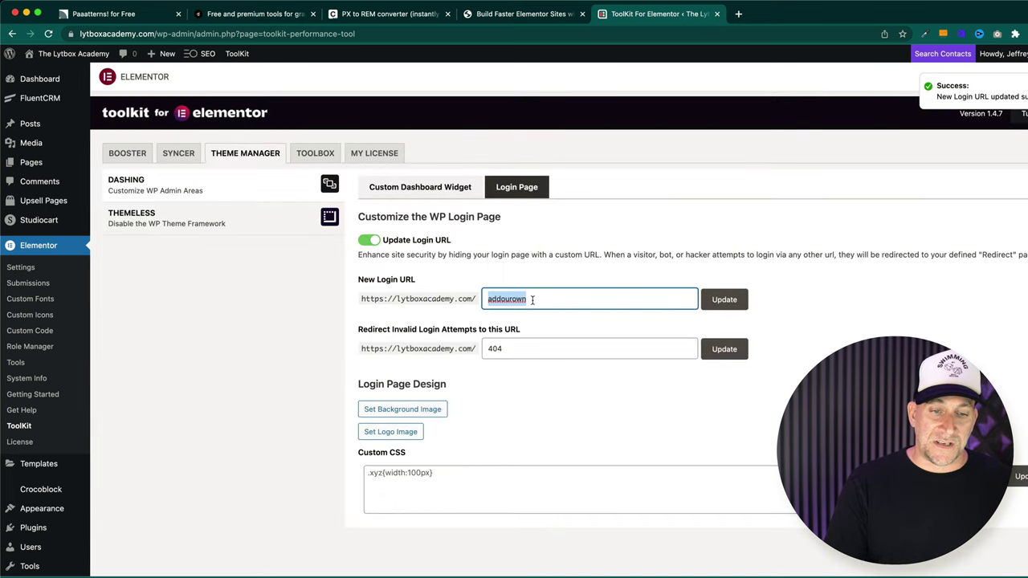
- Set the pink p-4.jpg image as the login page background
click(522, 349)
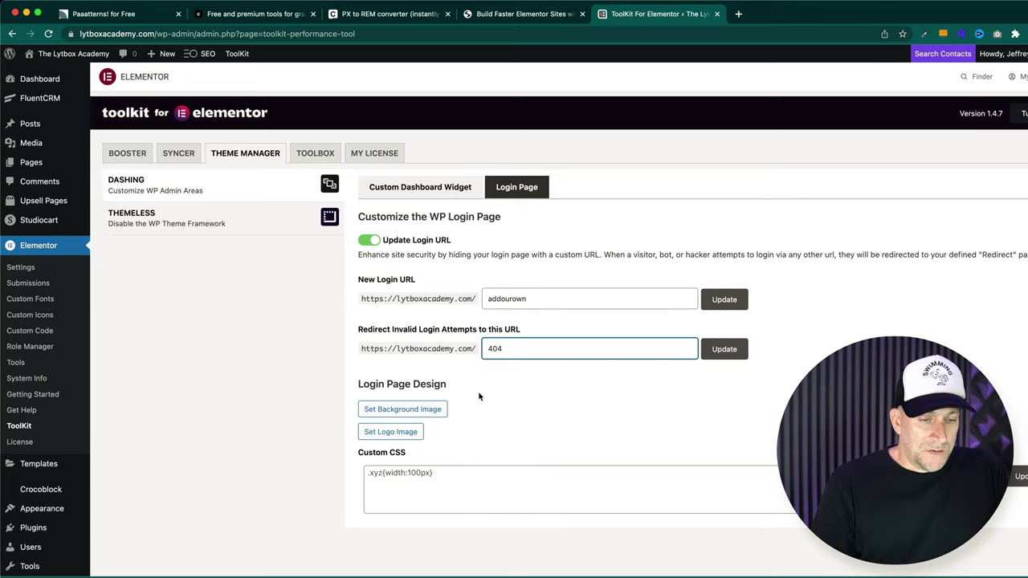
drag(361, 384, 455, 393)
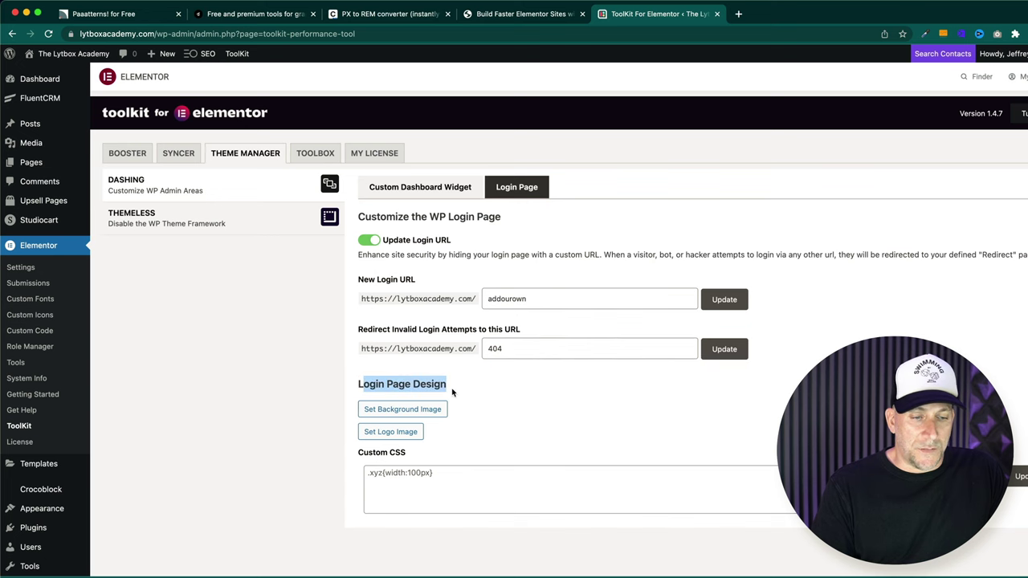
click(425, 411)
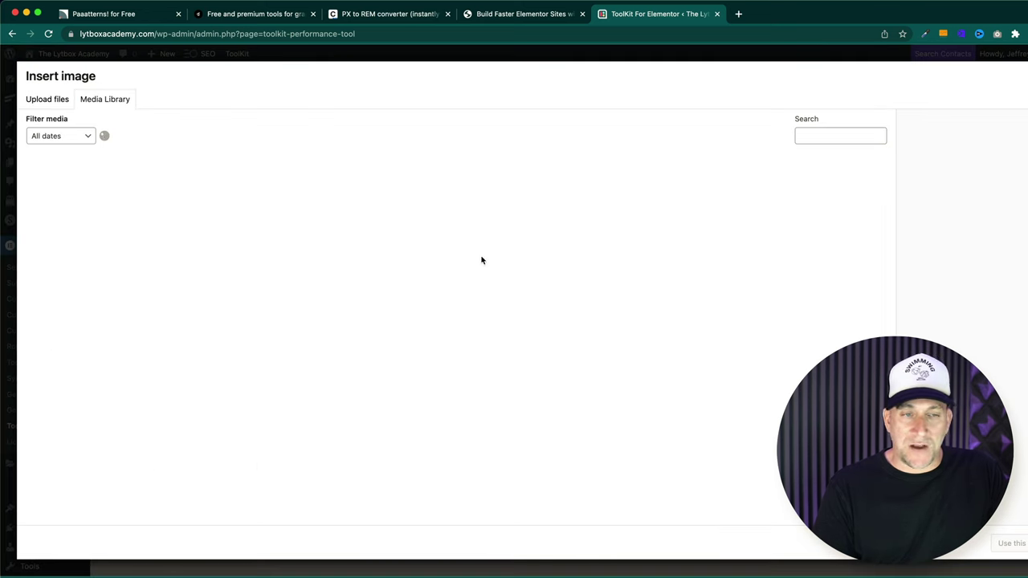
scroll(356, 289, down, 6)
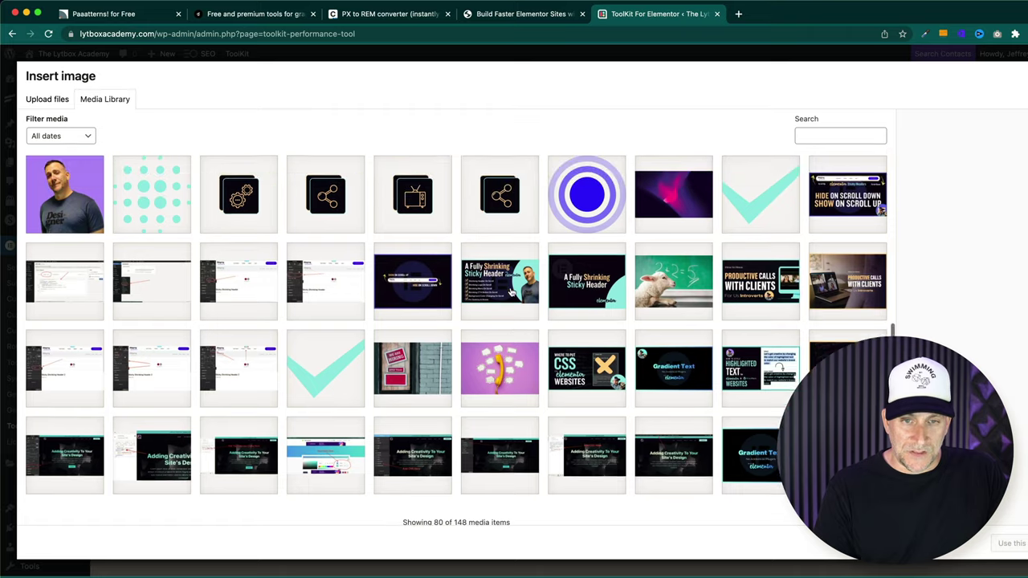
scroll(562, 289, up, 2)
click(673, 256)
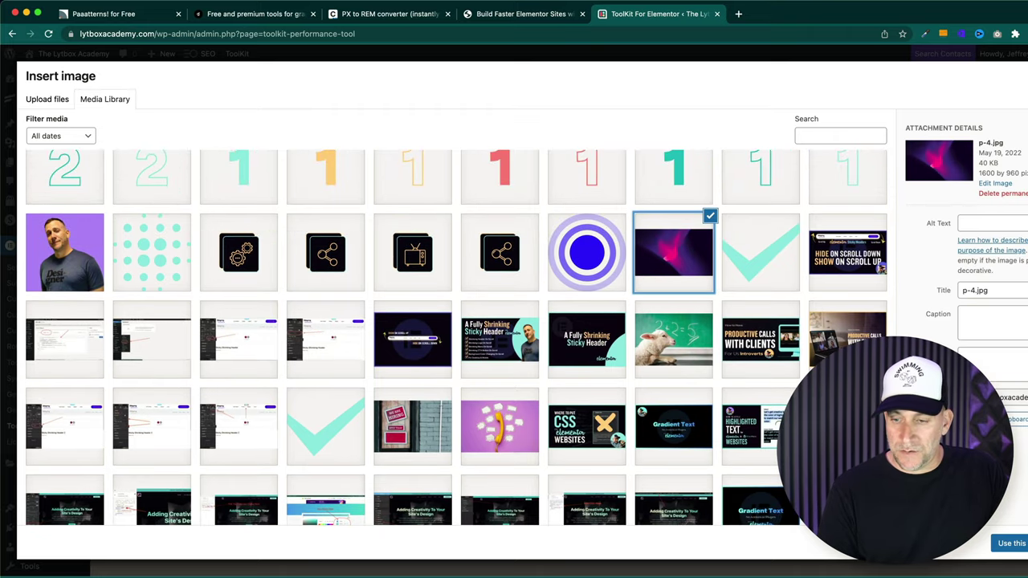
click(1010, 542)
- Choose a logo image for the login page
scroll(492, 488, down, 1)
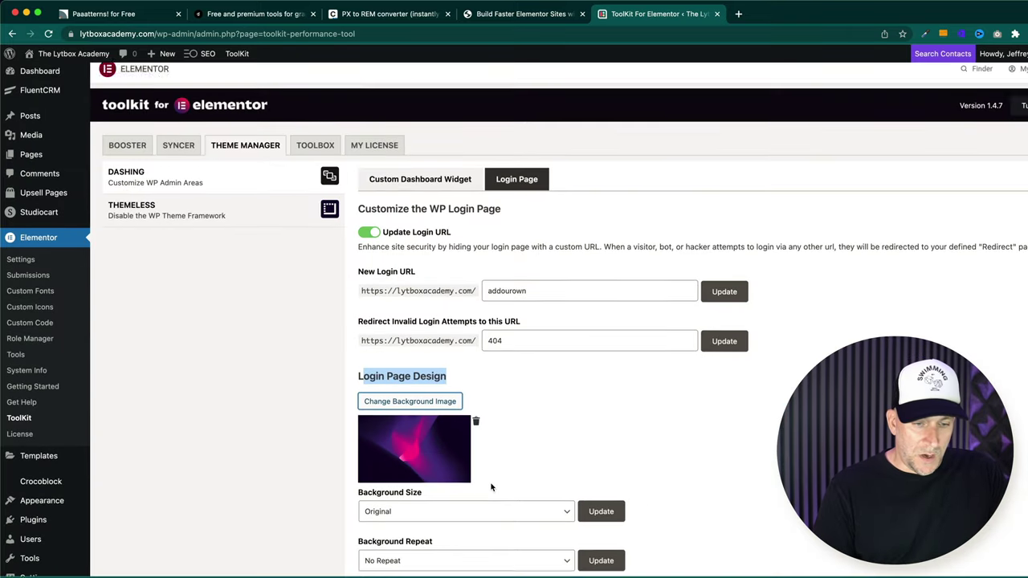
scroll(491, 488, down, 2)
scroll(482, 482, down, 1)
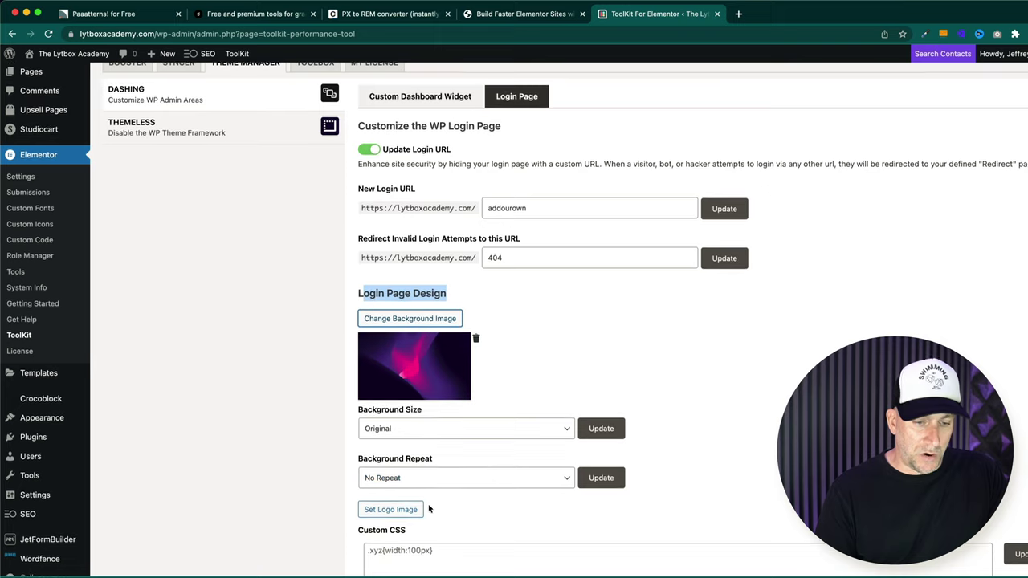
click(401, 510)
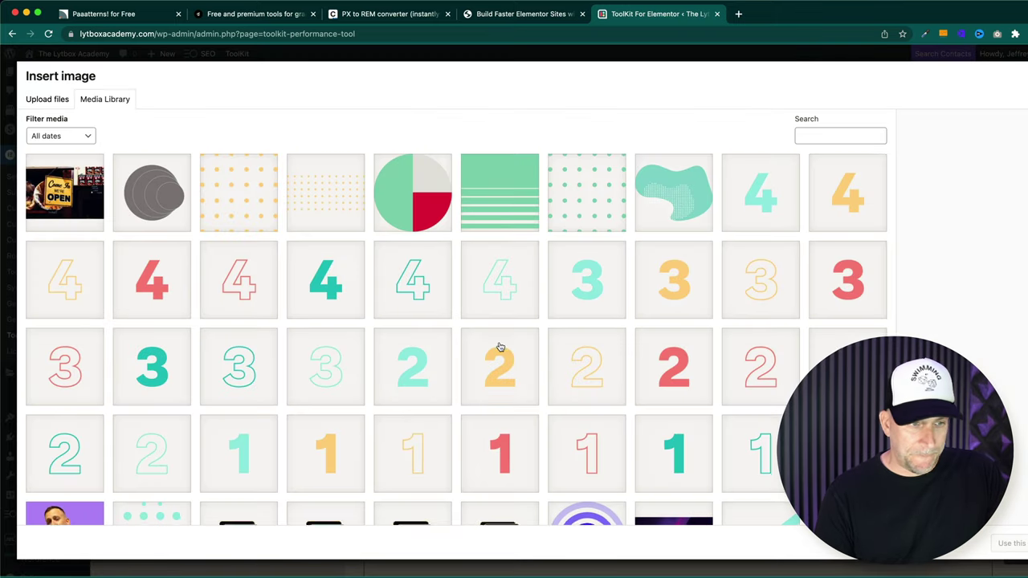
scroll(482, 361, down, 10)
scroll(482, 450, down, 2)
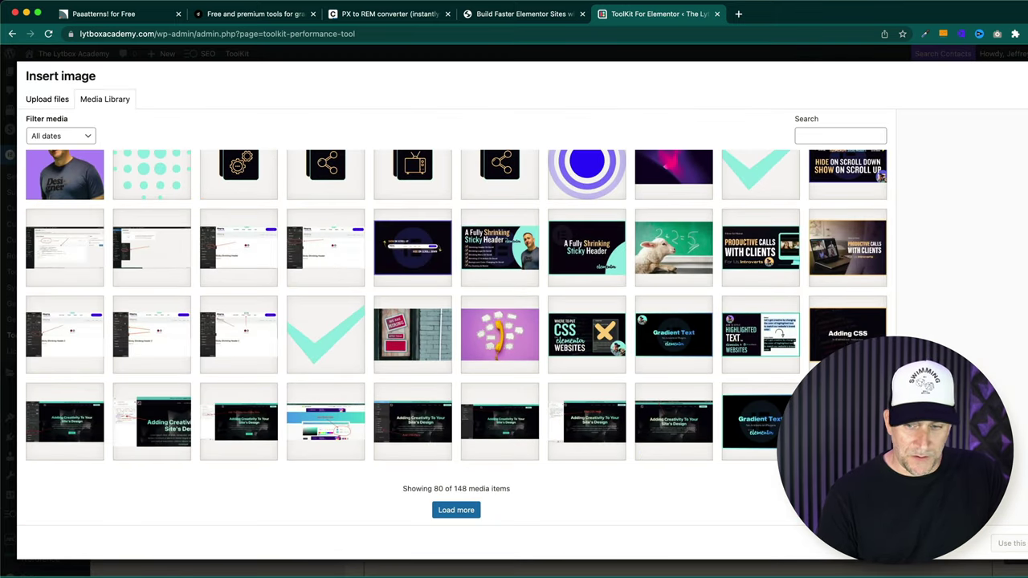
click(1011, 543)
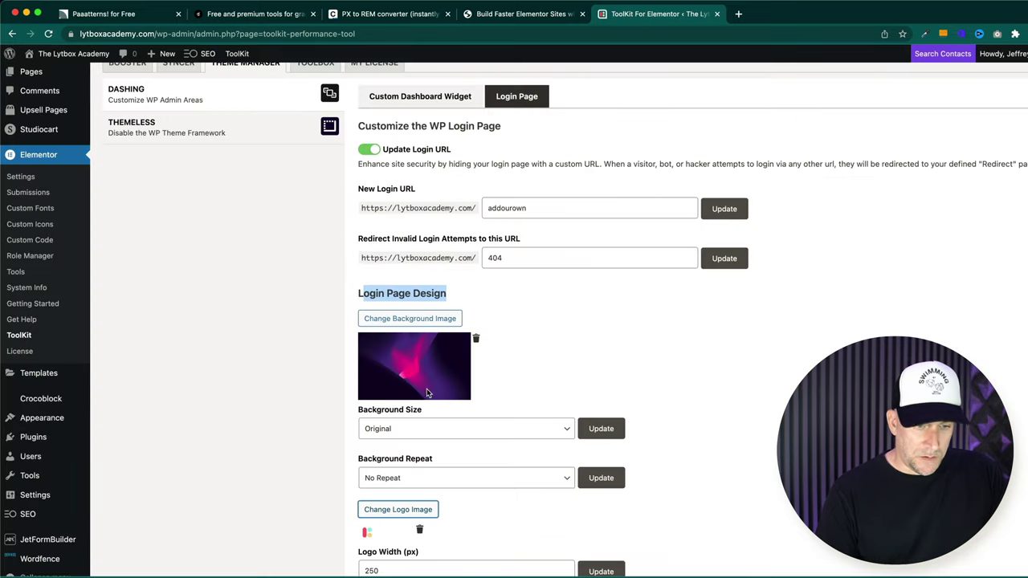
- Review the 250 px logo width and the login page's custom CSS field
scroll(447, 413, down, 5)
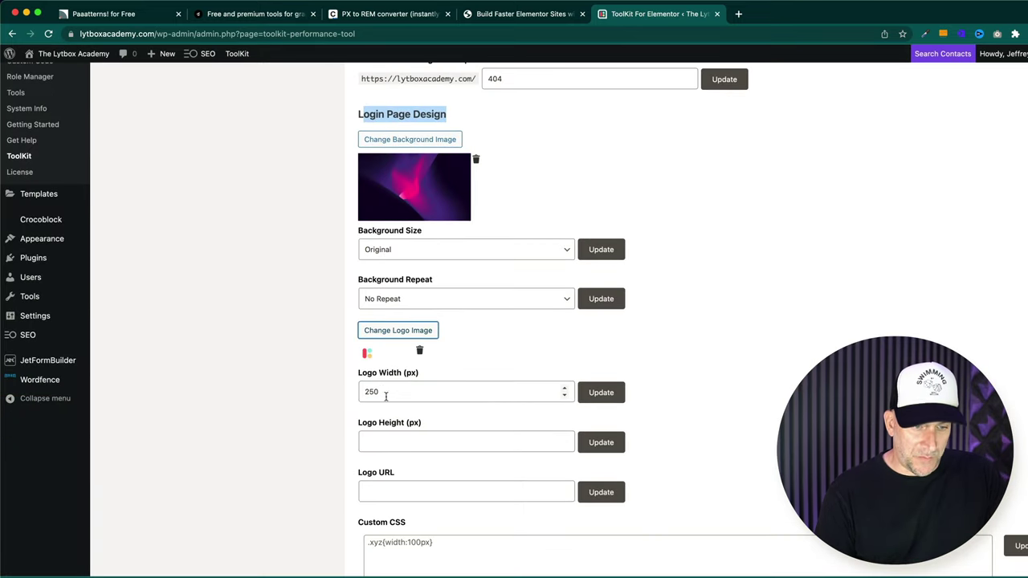
drag(386, 395, 363, 387)
scroll(398, 425, down, 2)
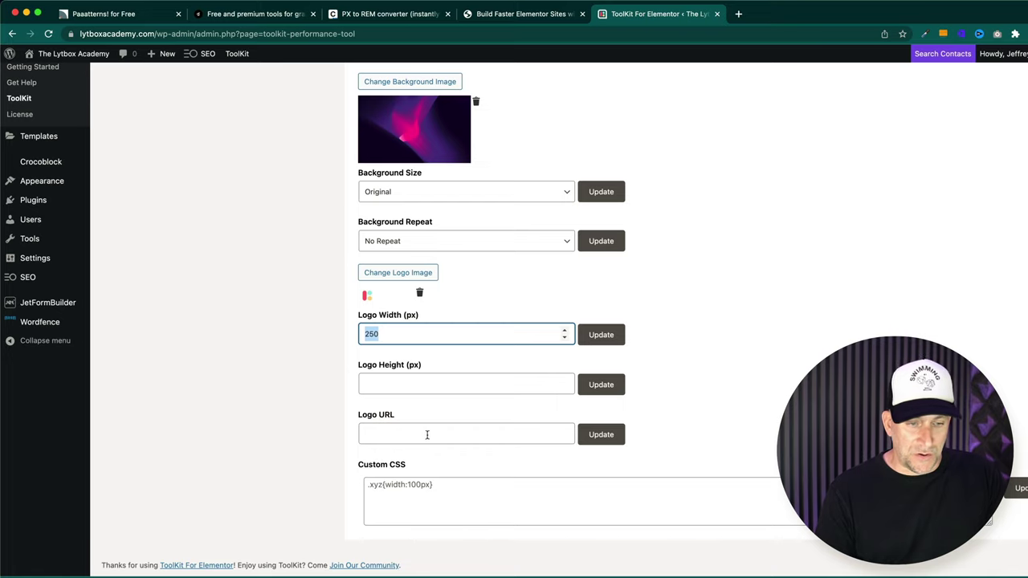
click(366, 487)
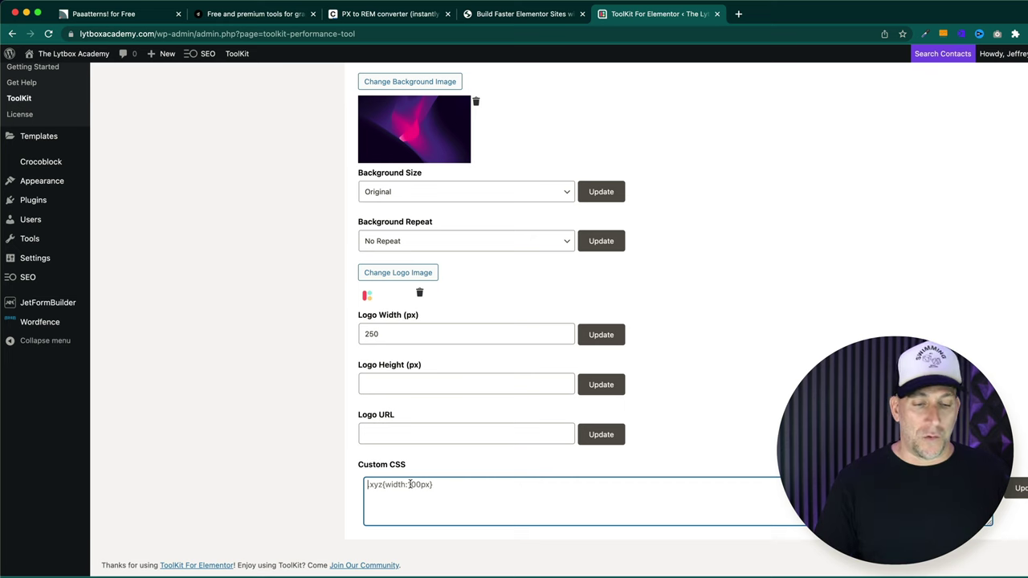
scroll(437, 407, up, 5)
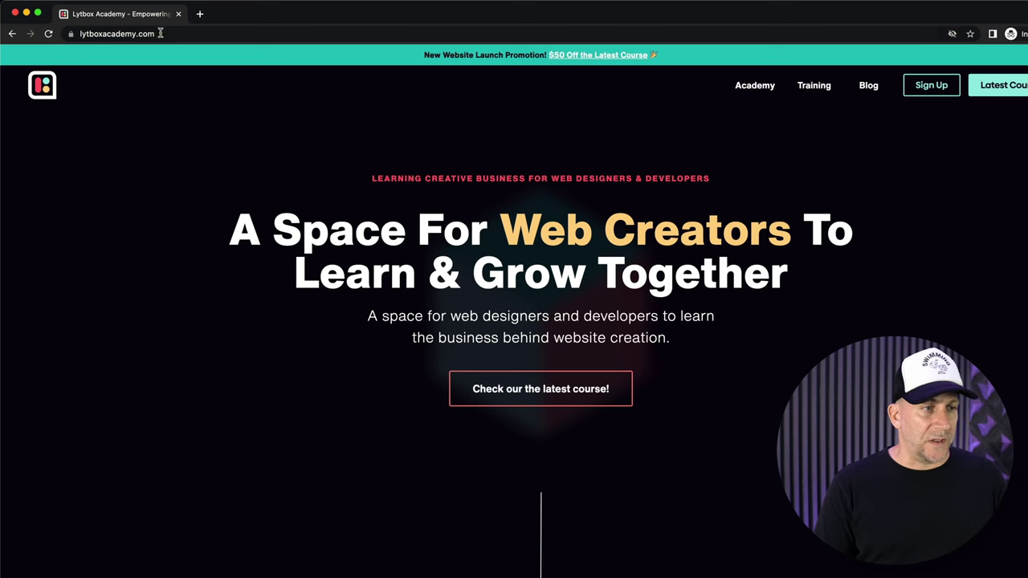
- Load the custom login address lytboxacademy.com/addourown on the live site
click(196, 33)
click(212, 33)
text(/addourown)
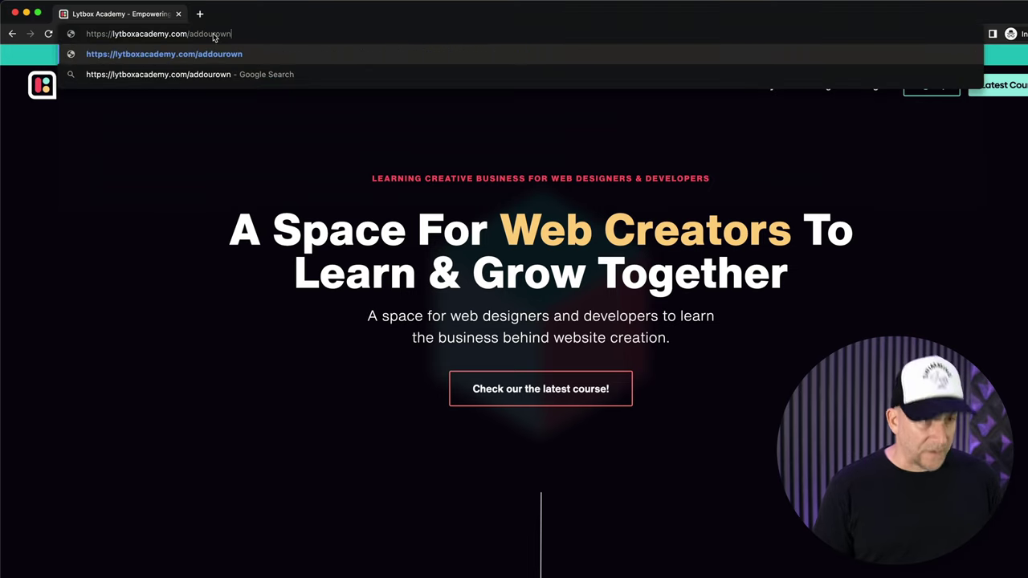
drag(190, 34, 230, 34)
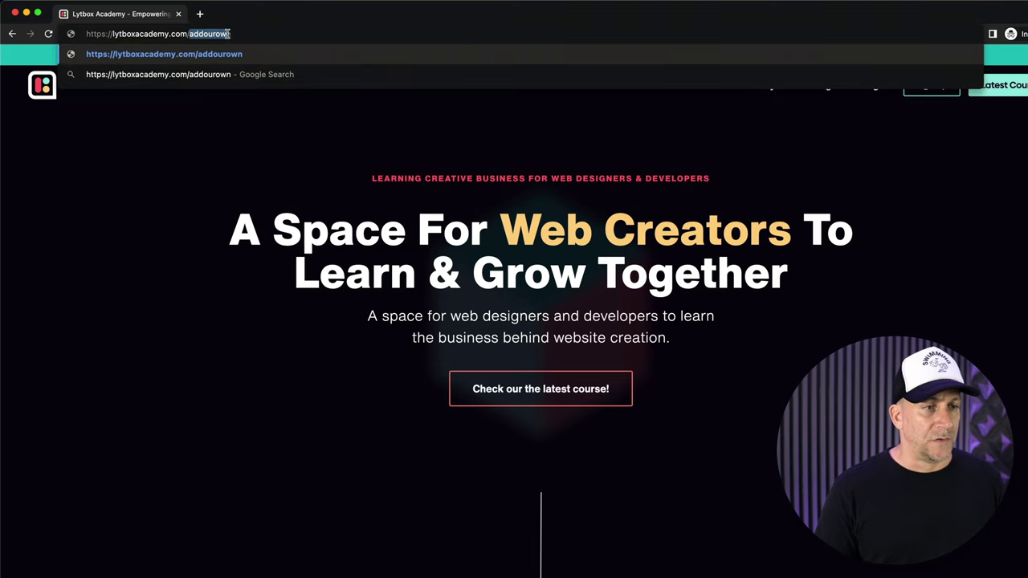
click(254, 35)
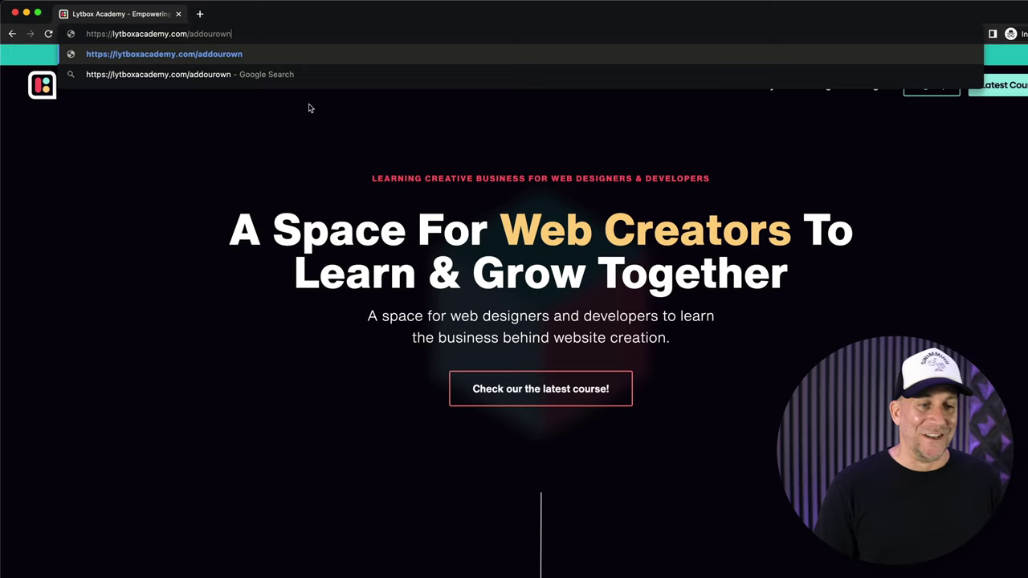
key(Return)
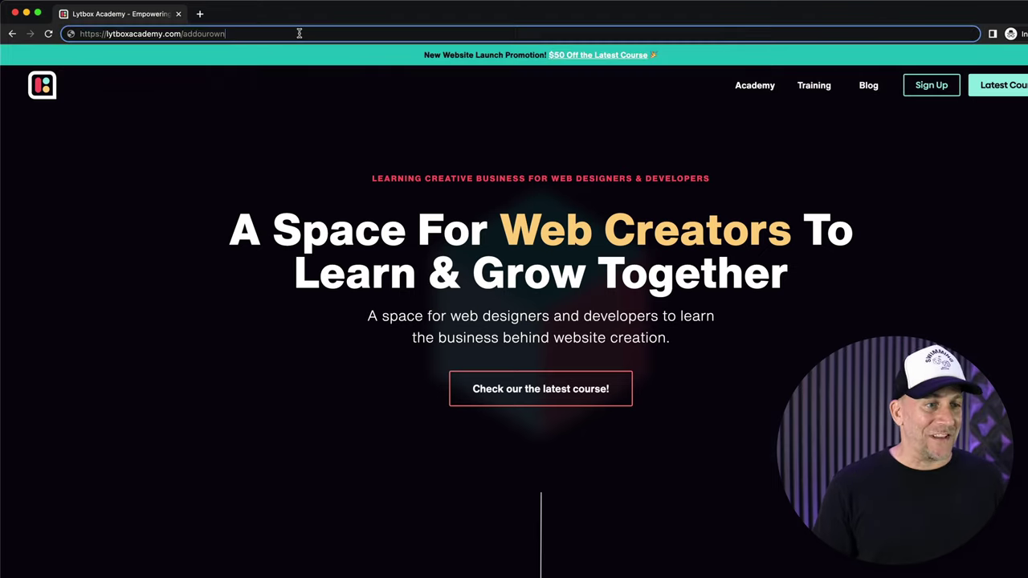